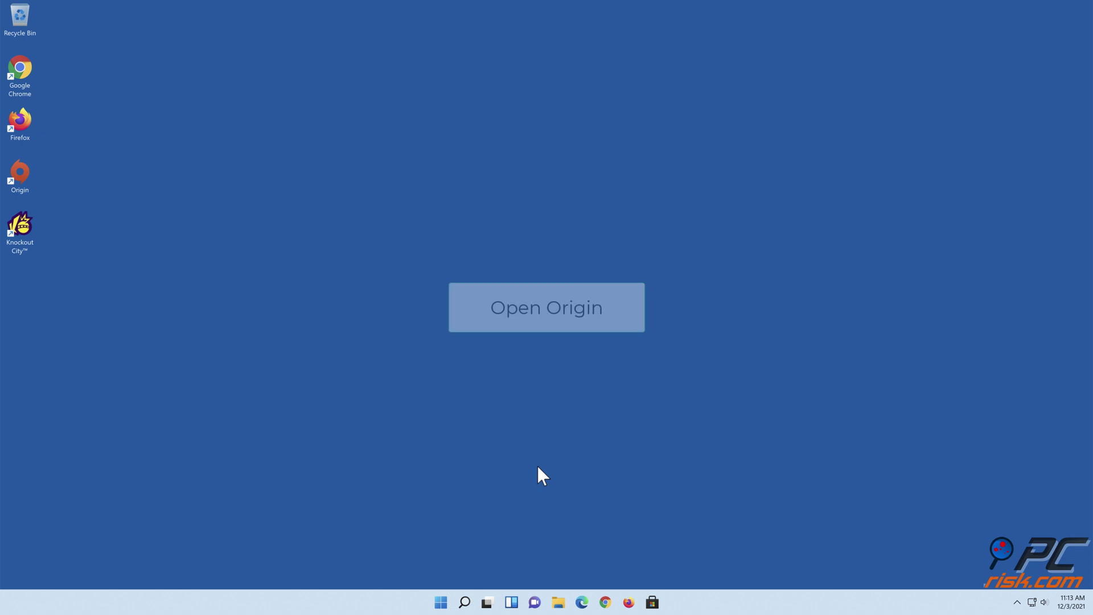
Launch Origin and quit it completely from the Origin menu's Exit.
double_click(25, 185)
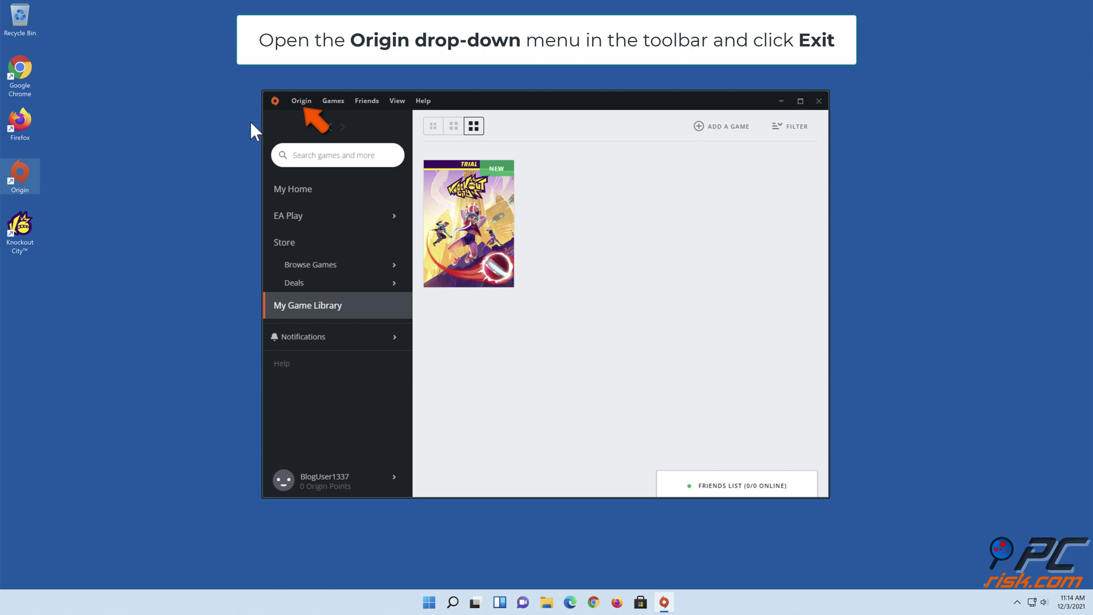
left_click(301, 101)
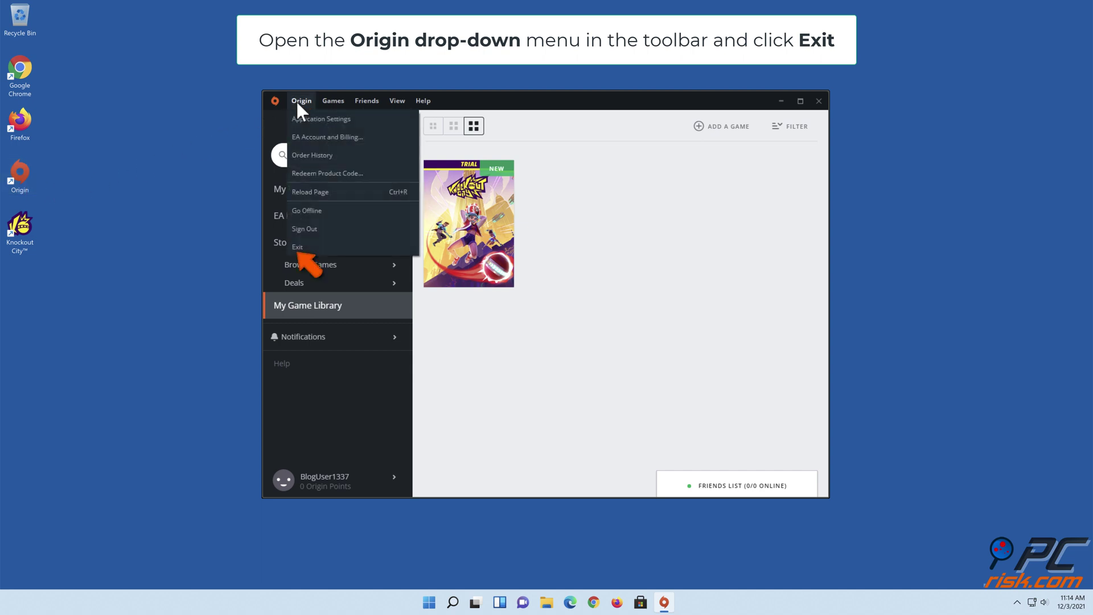
left_click(302, 247)
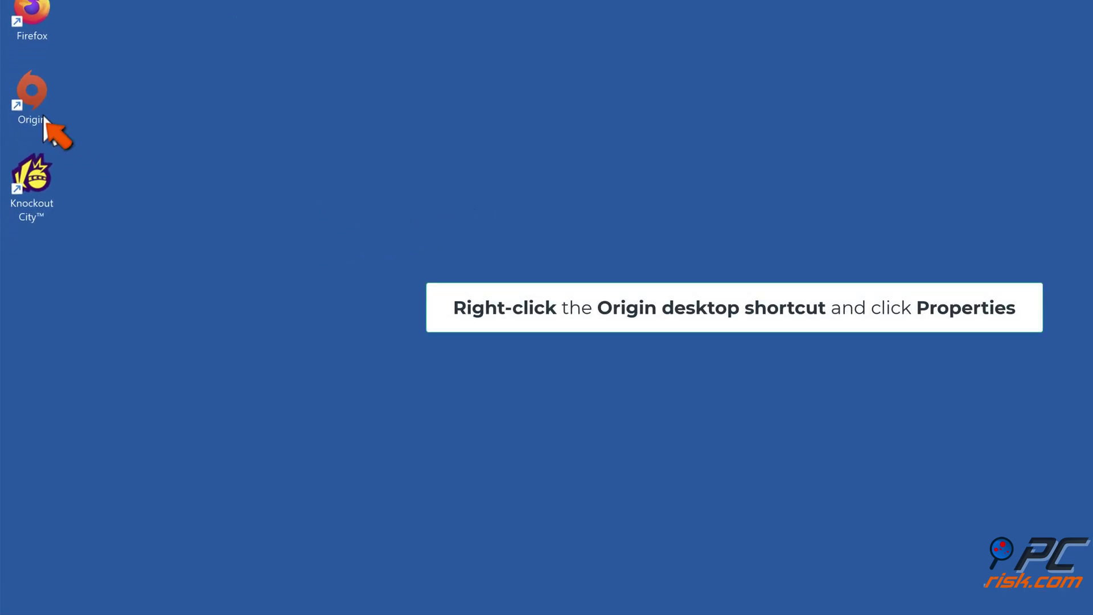
Enable 'Run this program as an administrator' in the Origin shortcut's Compatibility properties and apply it.
right_click(39, 114)
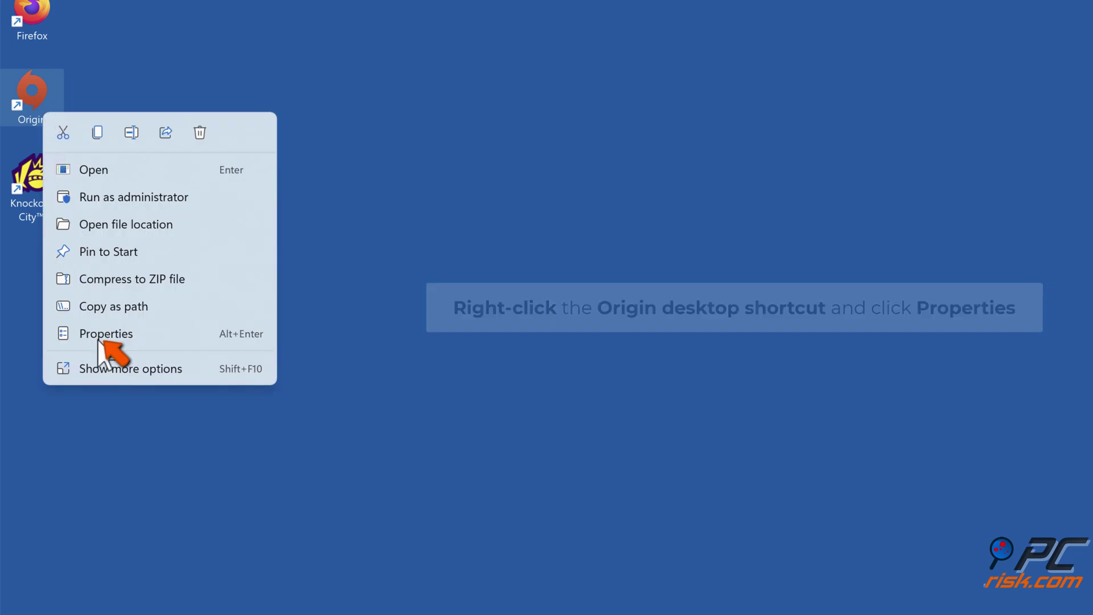
left_click(98, 340)
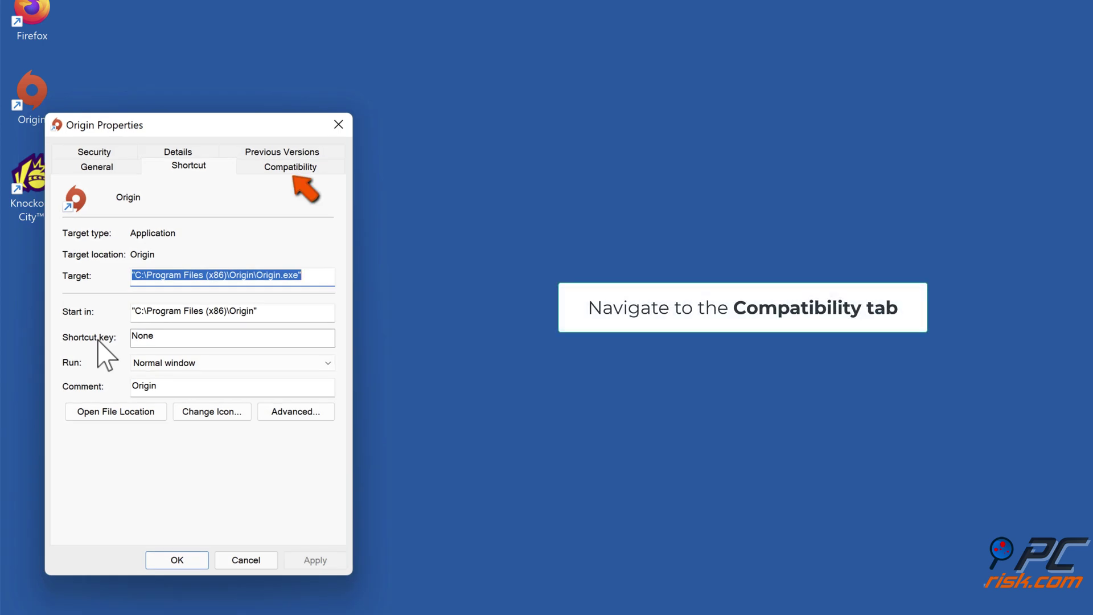
left_click(289, 169)
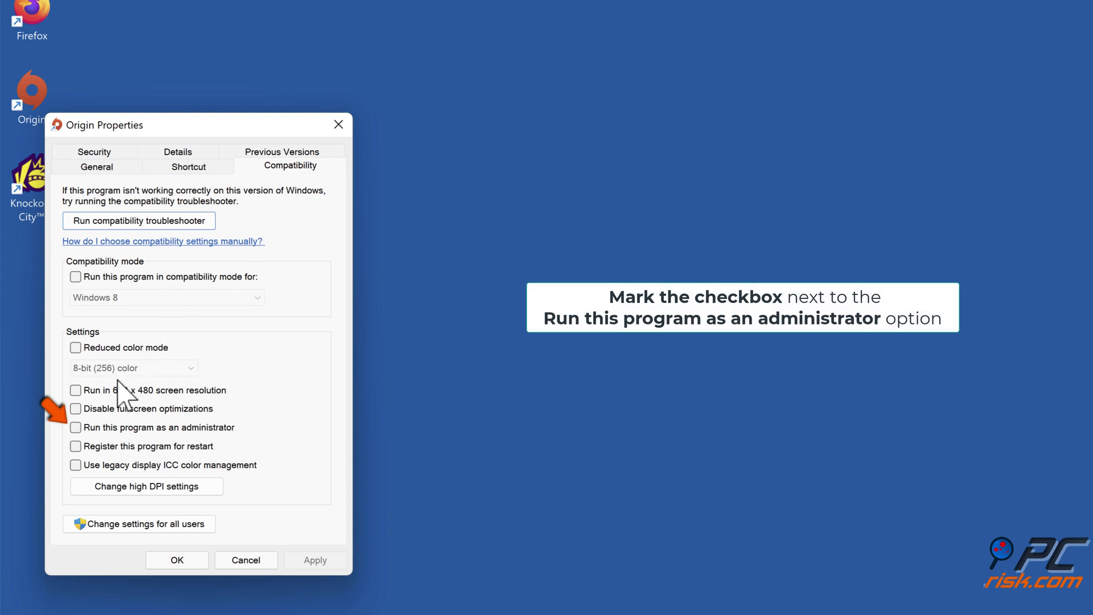
left_click(80, 428)
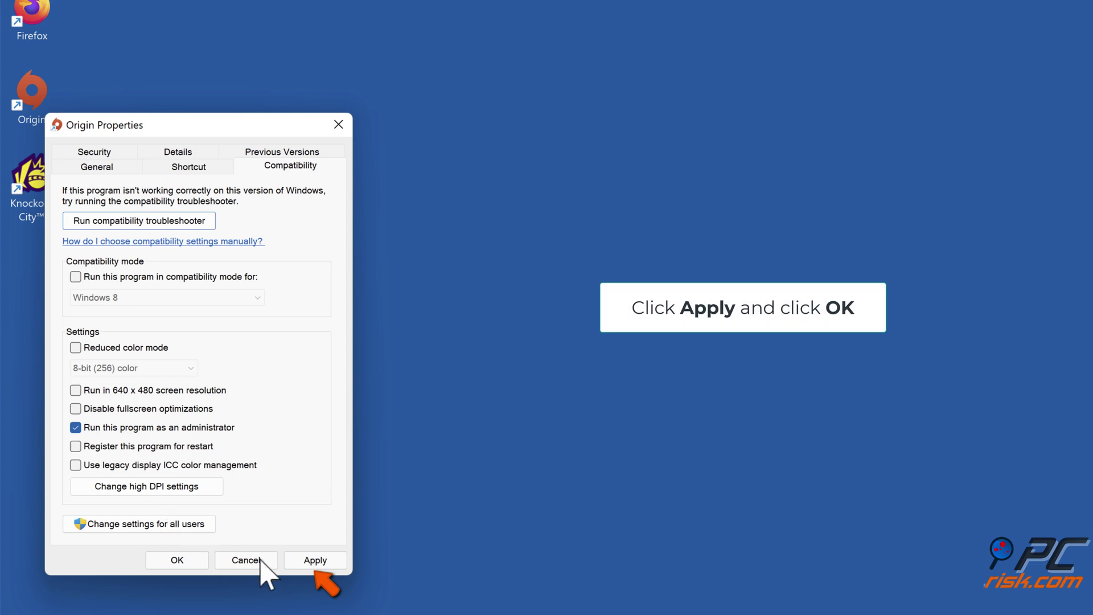
left_click(316, 562)
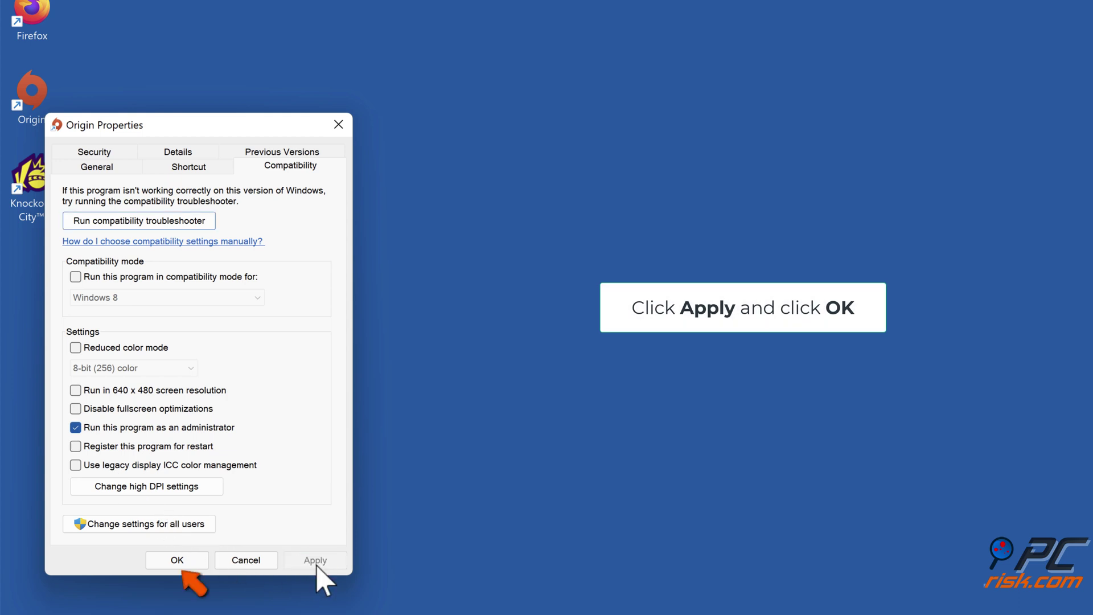
left_click(181, 565)
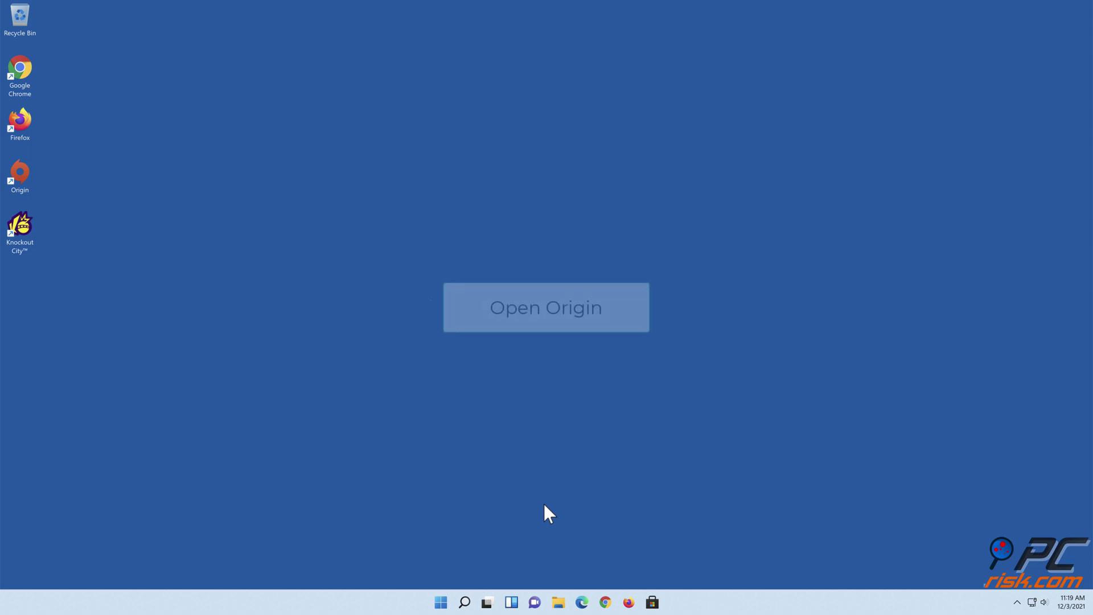
Repair Knockout City from Origin's game library, then close Origin once complete.
double_click(26, 186)
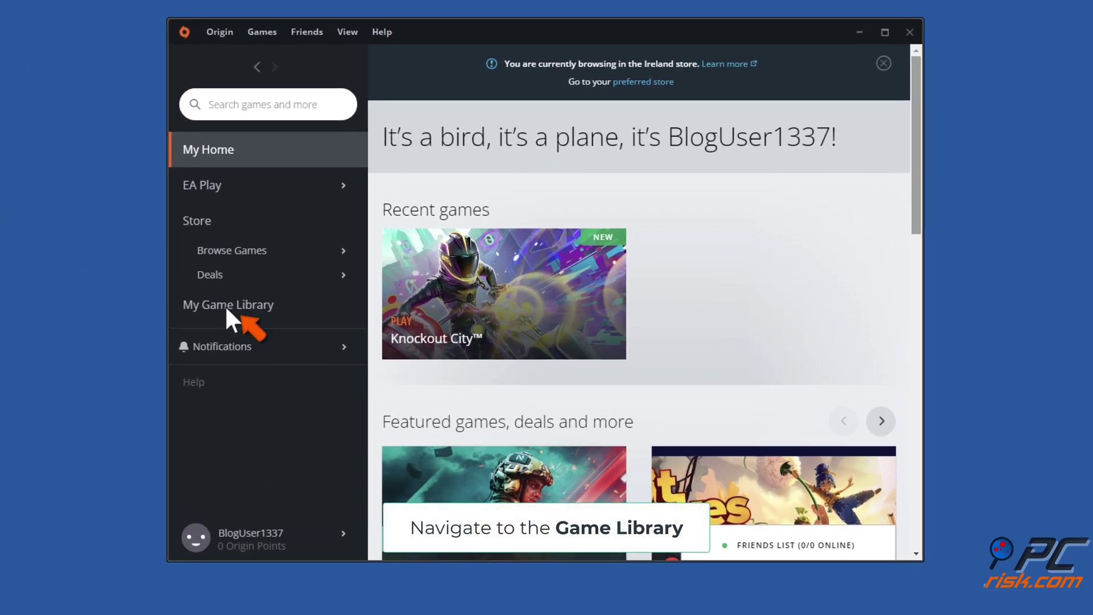
left_click(227, 306)
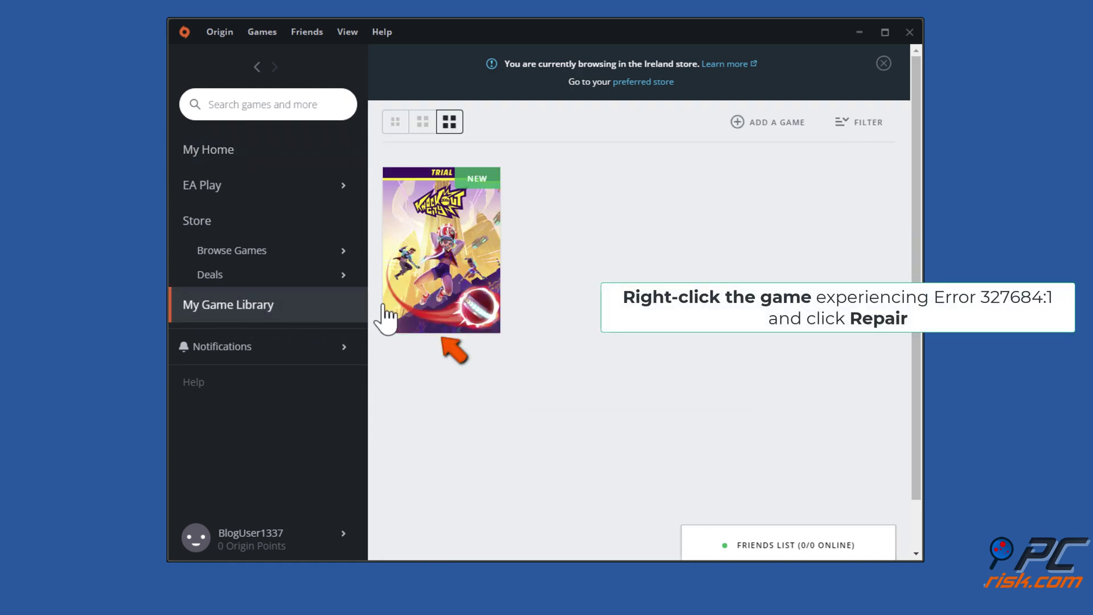
right_click(447, 313)
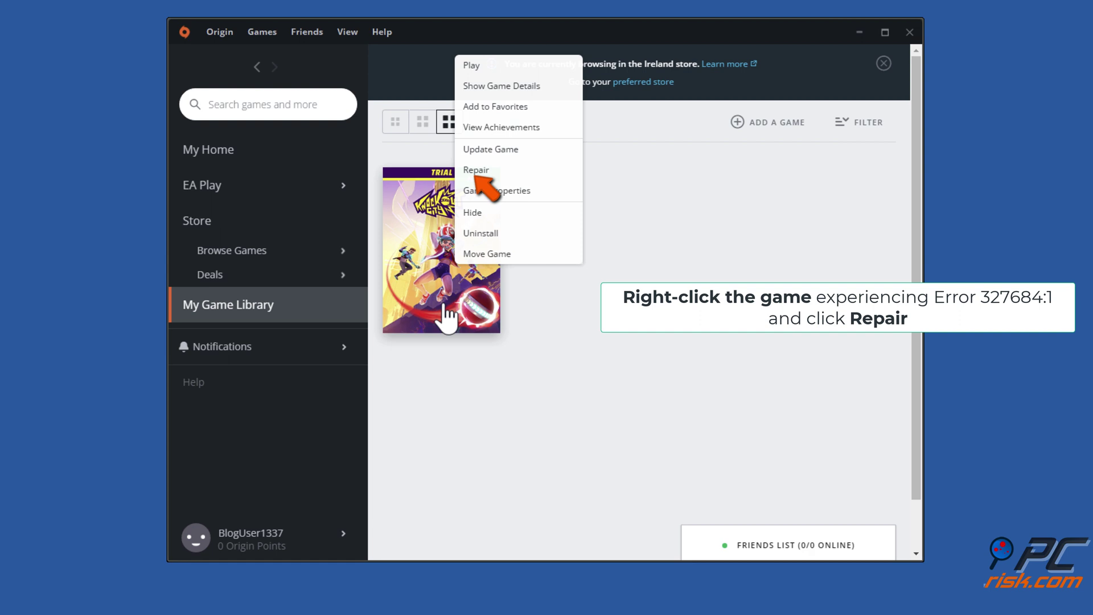
left_click(477, 171)
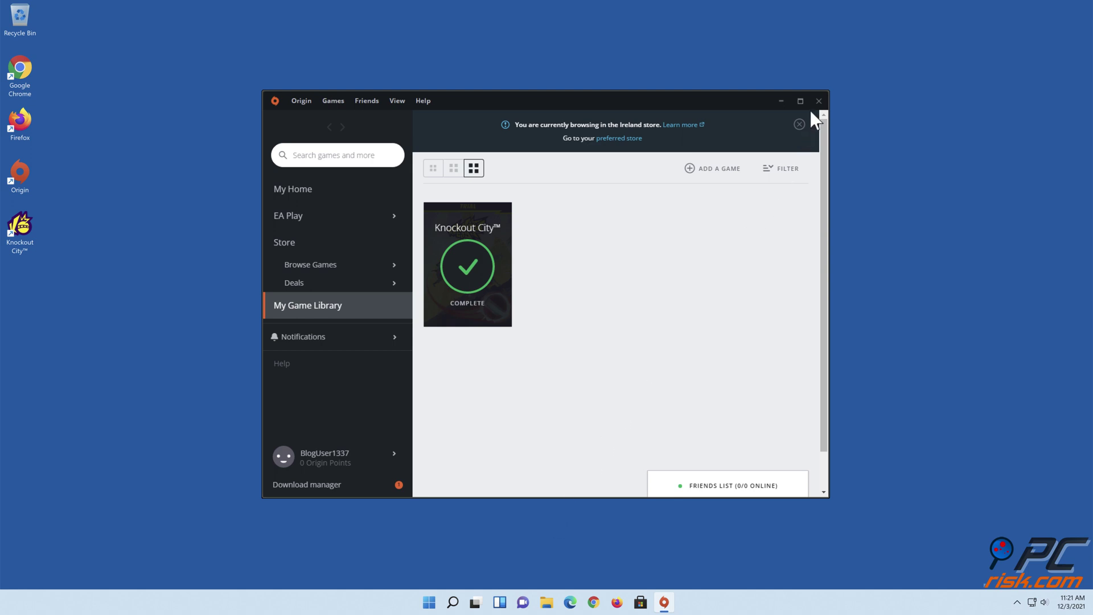
left_click(819, 101)
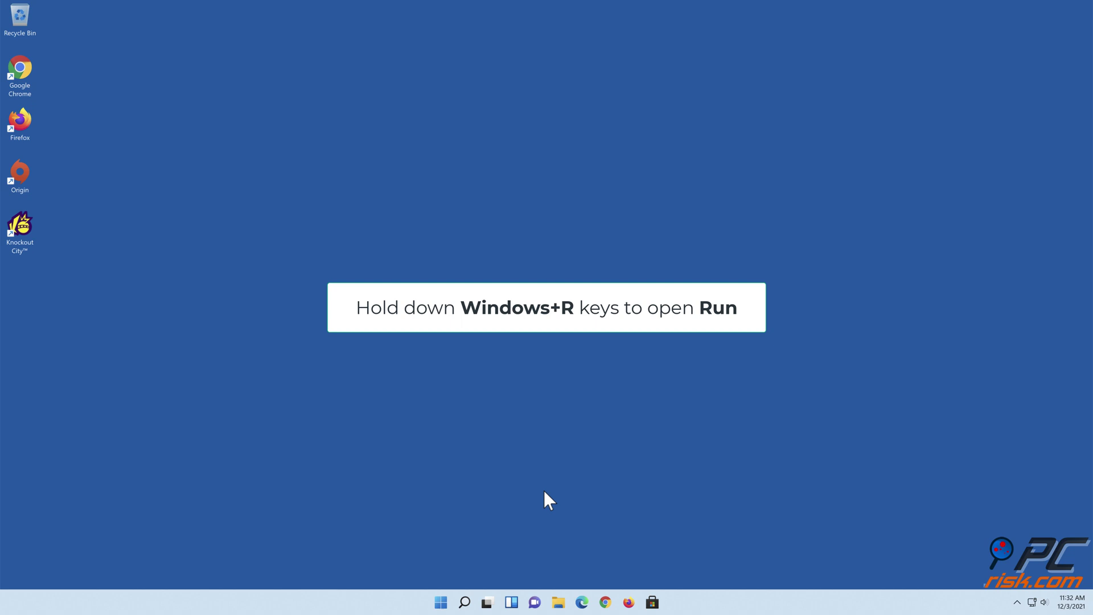
Open C:\Program Files (x86)\Origin Games through the Run prompt.
key("super+r")
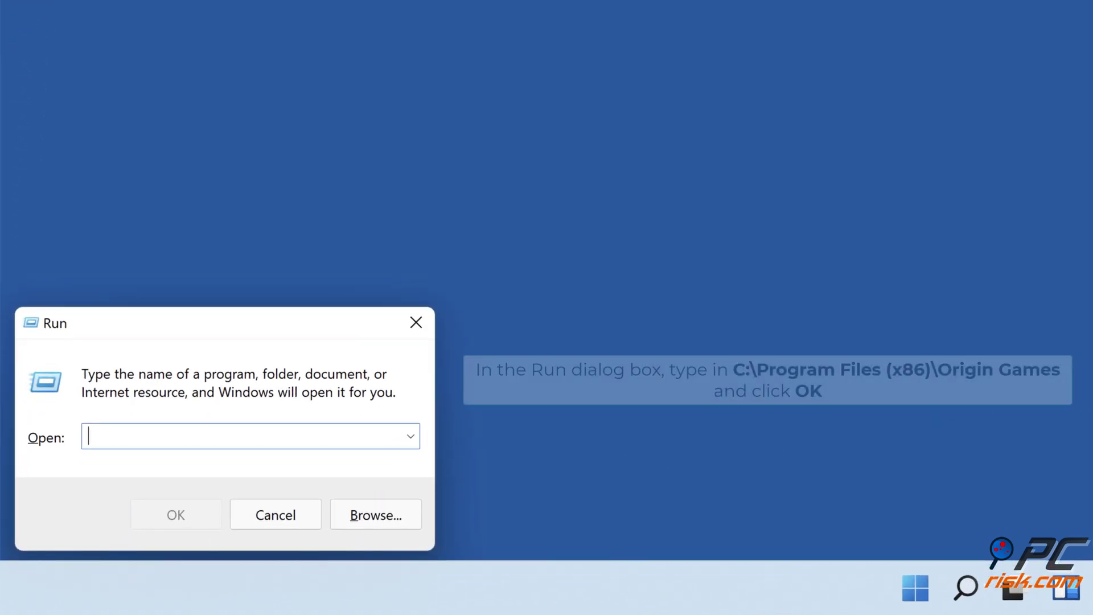
type("c:\\program files ")
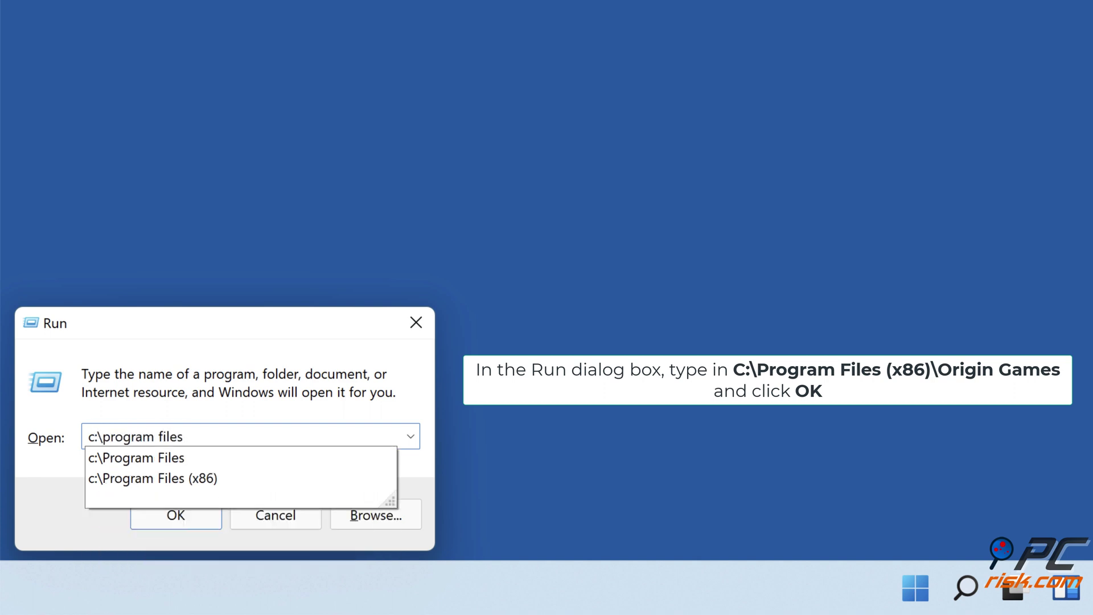
type("(x86)\\origin games")
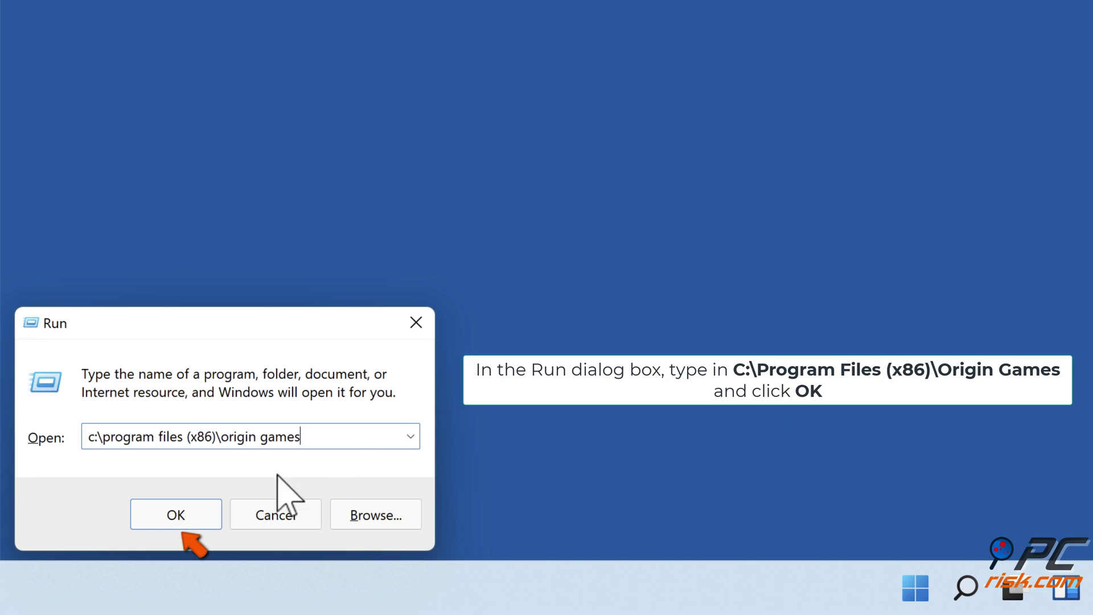
left_click(174, 517)
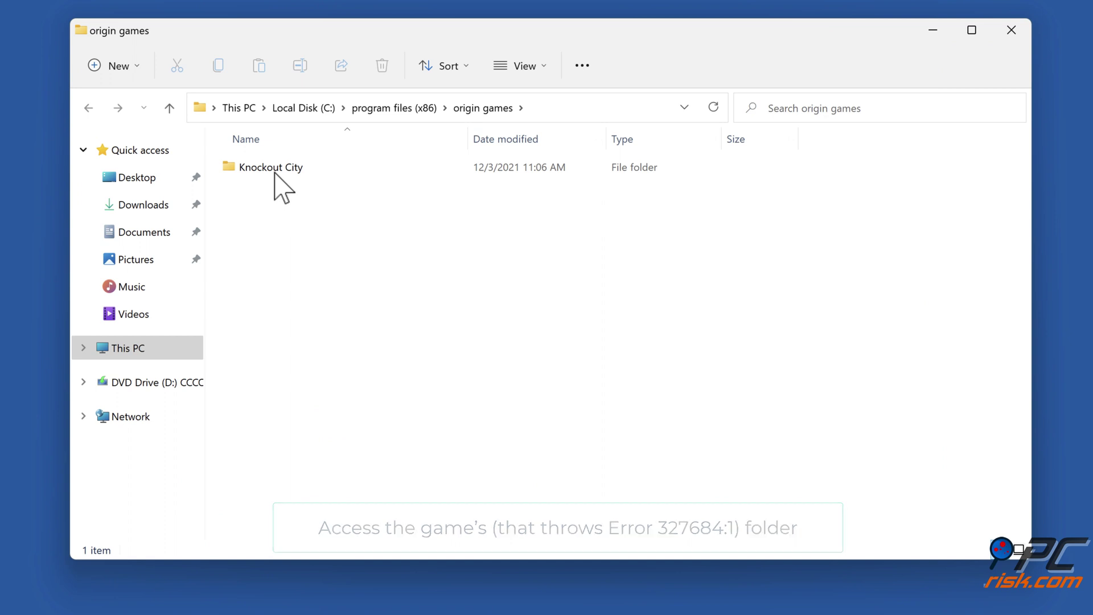
Browse into Knockout City\__Installer\vc\vc2015\redist in File Explorer.
double_click(274, 174)
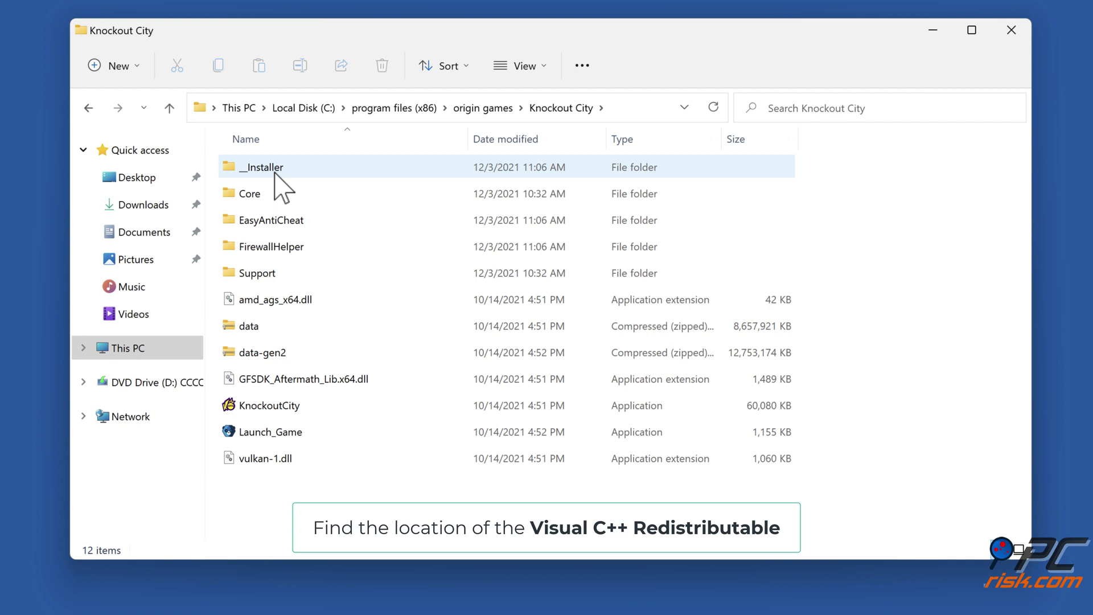
double_click(275, 171)
double_click(274, 171)
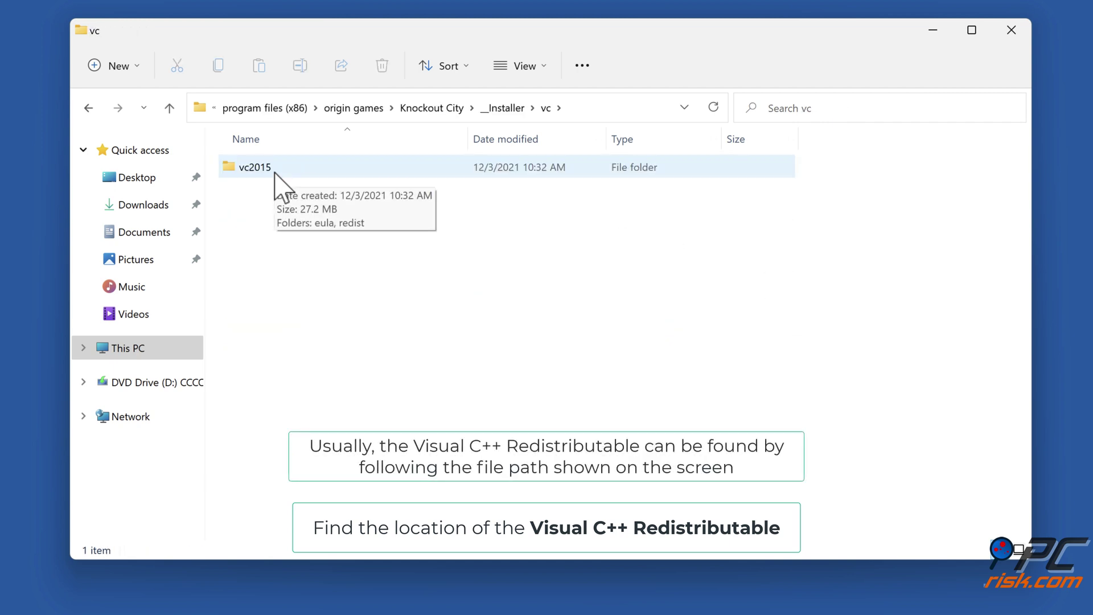
double_click(274, 170)
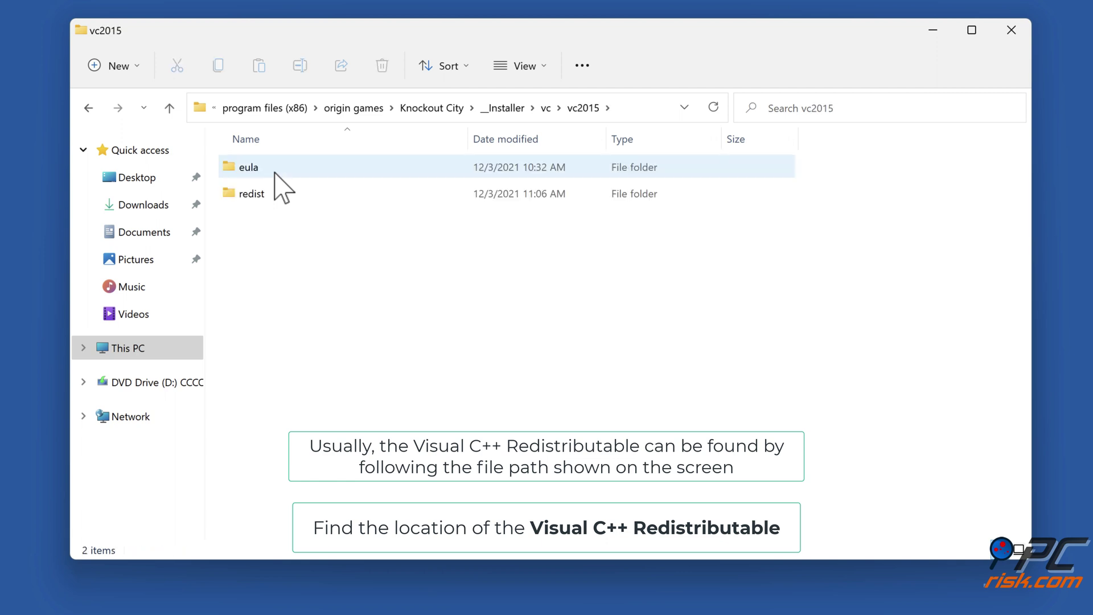
double_click(253, 200)
Install the x64 Visual C++ 2015 Redistributable, accepting the license and UAC prompt.
double_click(314, 174)
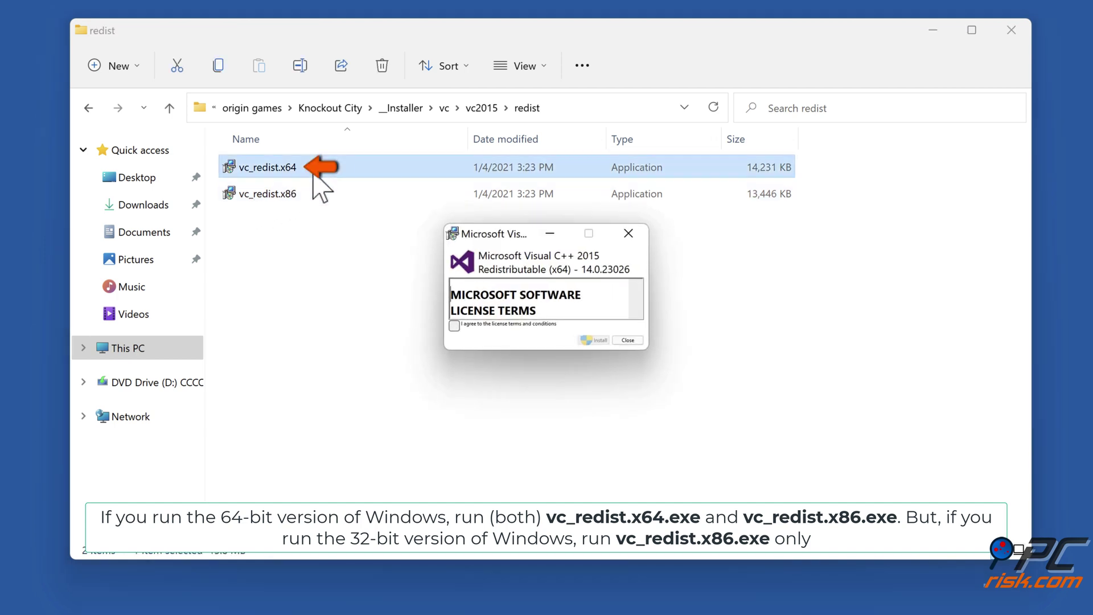
left_click(454, 326)
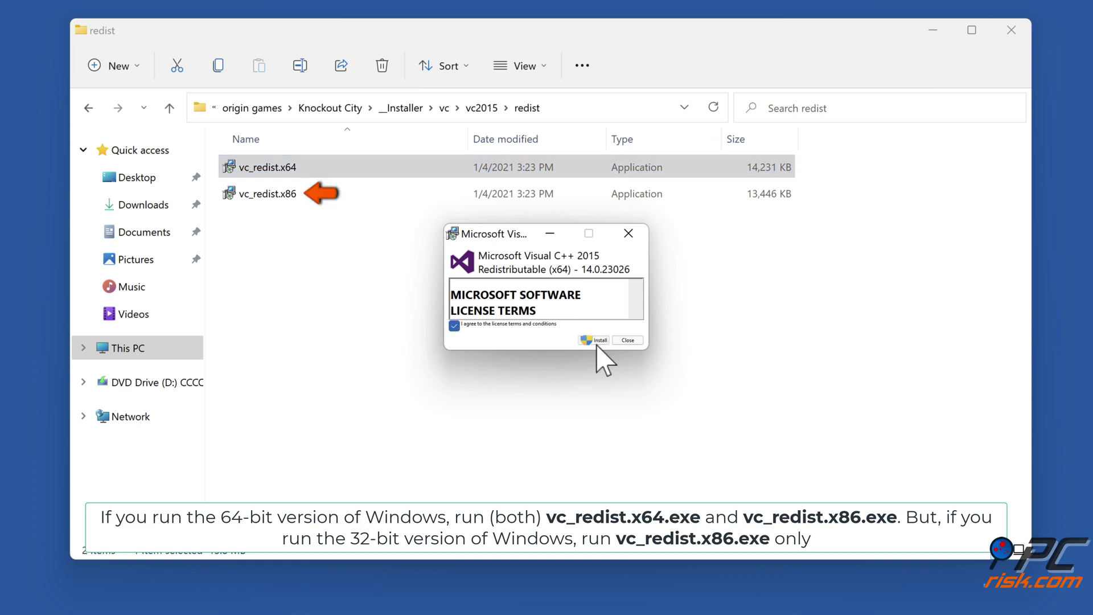
left_click(597, 342)
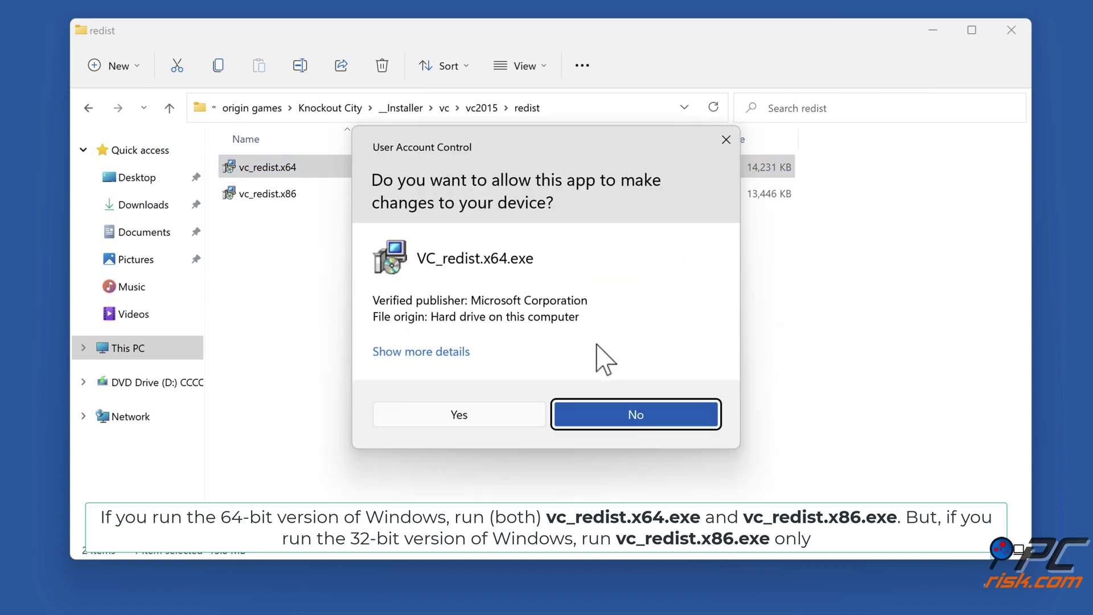
left_click(459, 415)
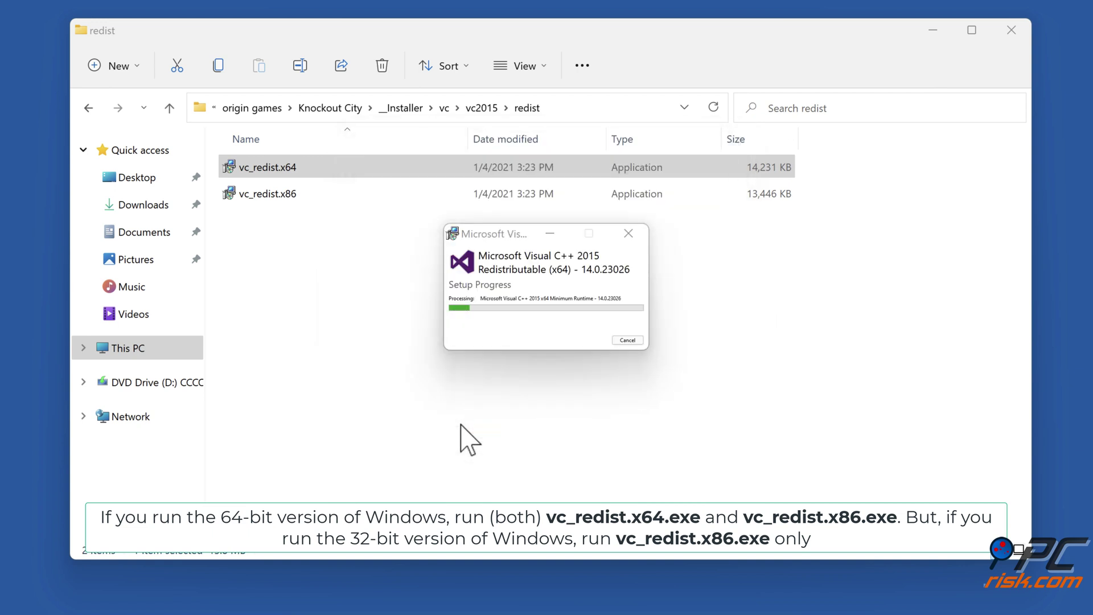
left_click(626, 341)
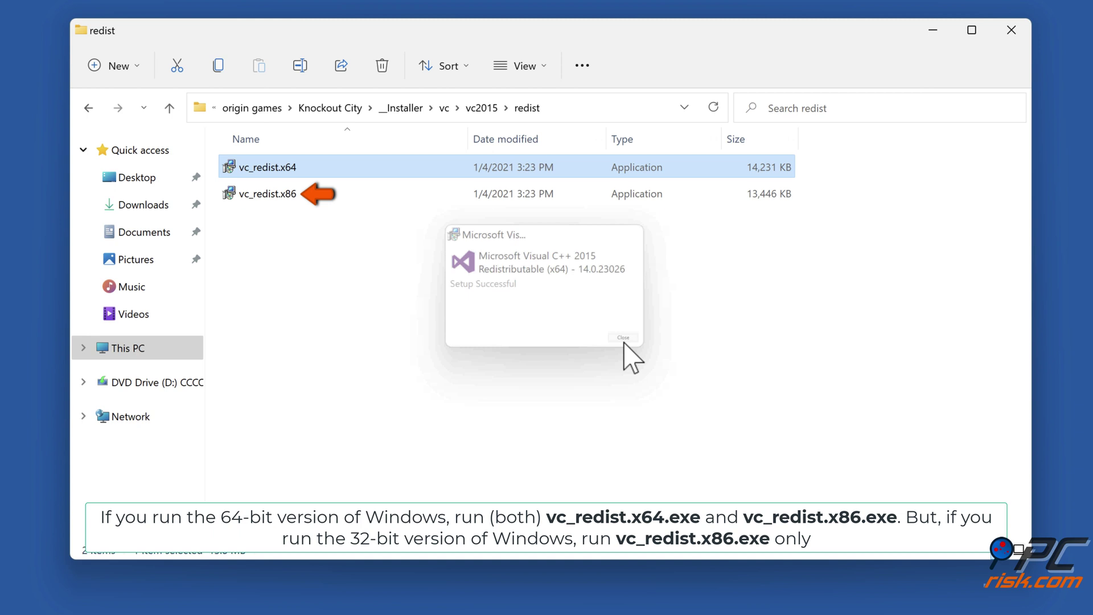
Install the x86 Visual C++ 2015 Redistributable the same way and close its setup.
double_click(269, 197)
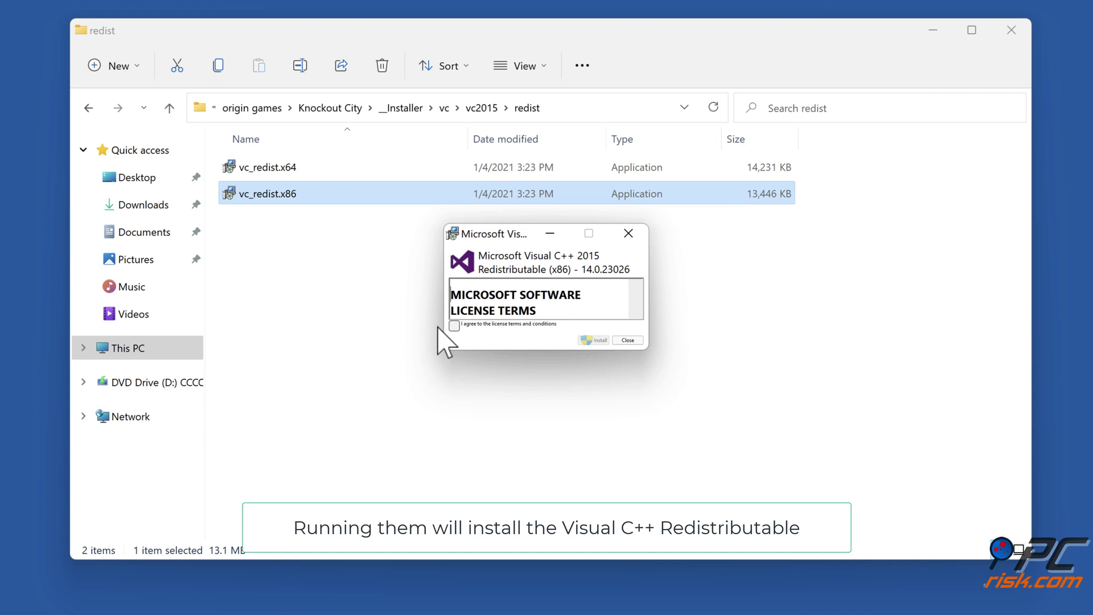
left_click(454, 325)
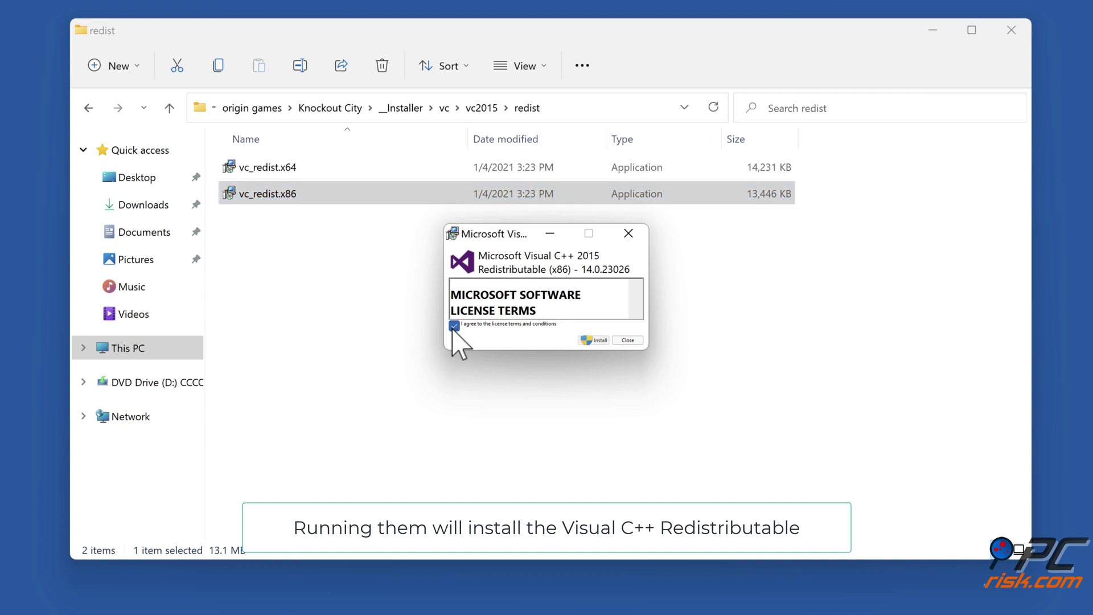
left_click(596, 342)
left_click(471, 420)
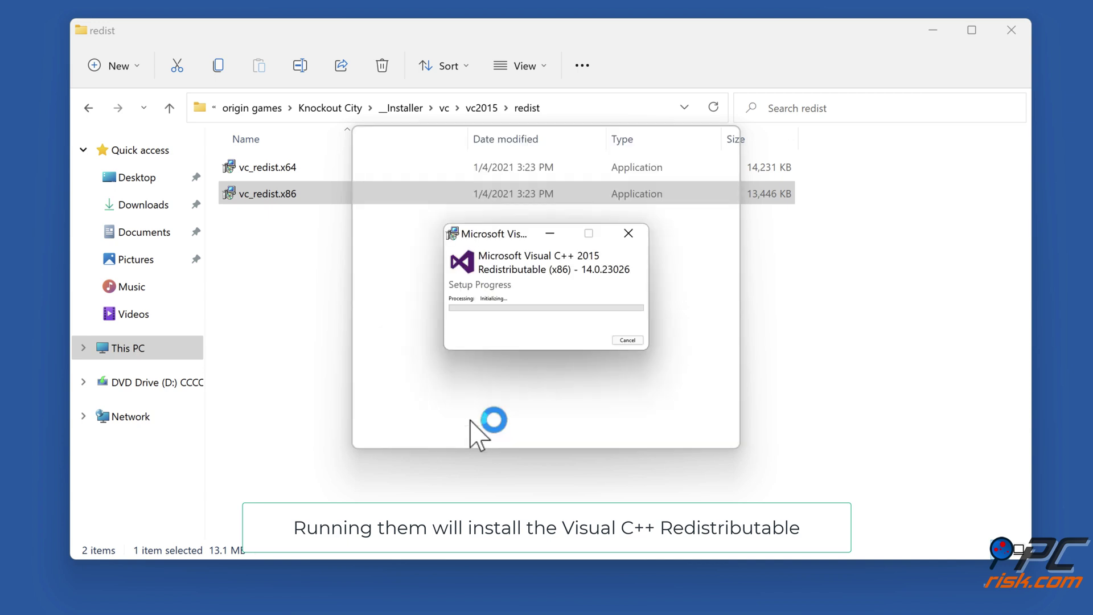
left_click(626, 341)
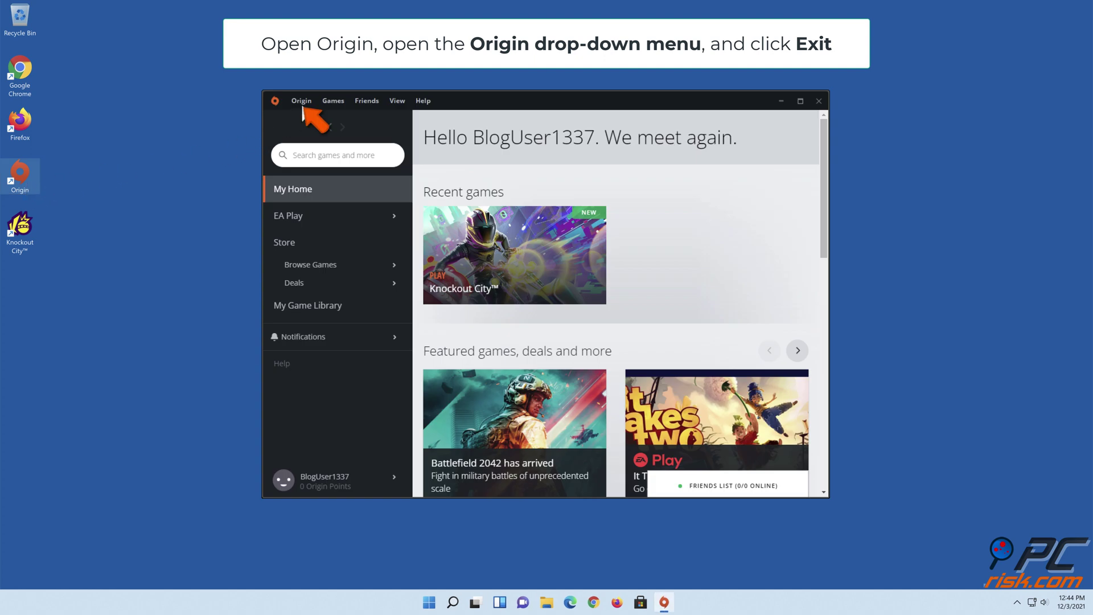
Exit Origin from its menu, then bring up the Run prompt.
left_click(302, 102)
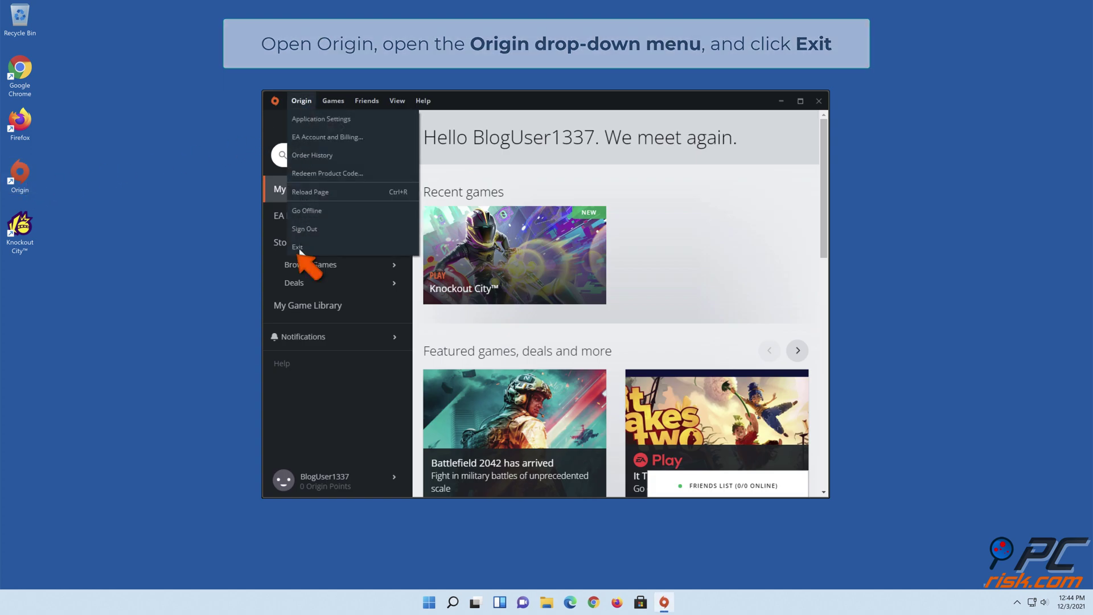
left_click(299, 248)
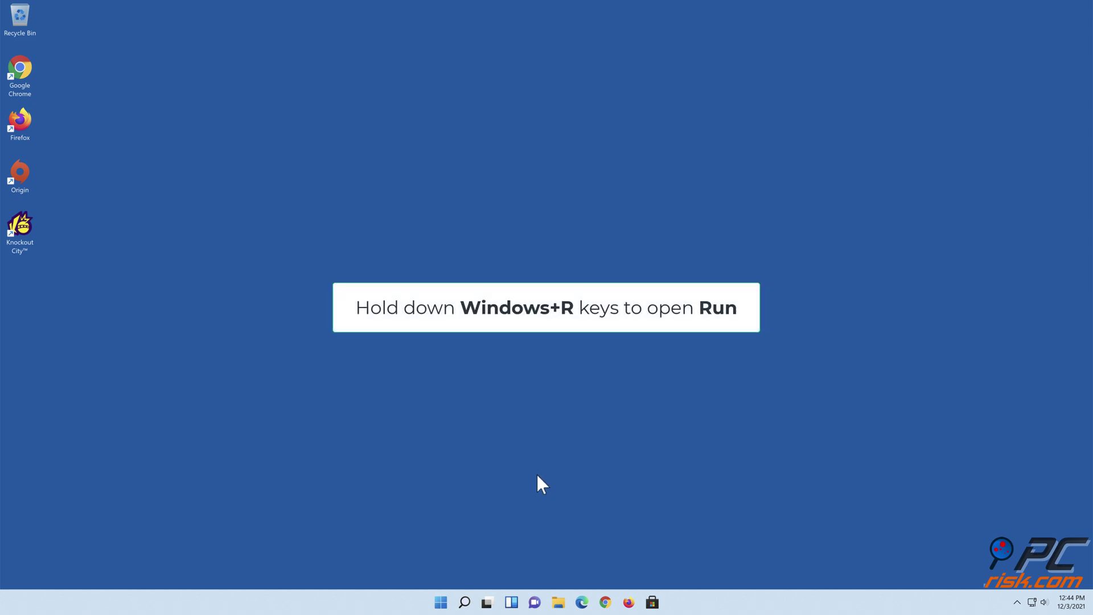
key("super+r")
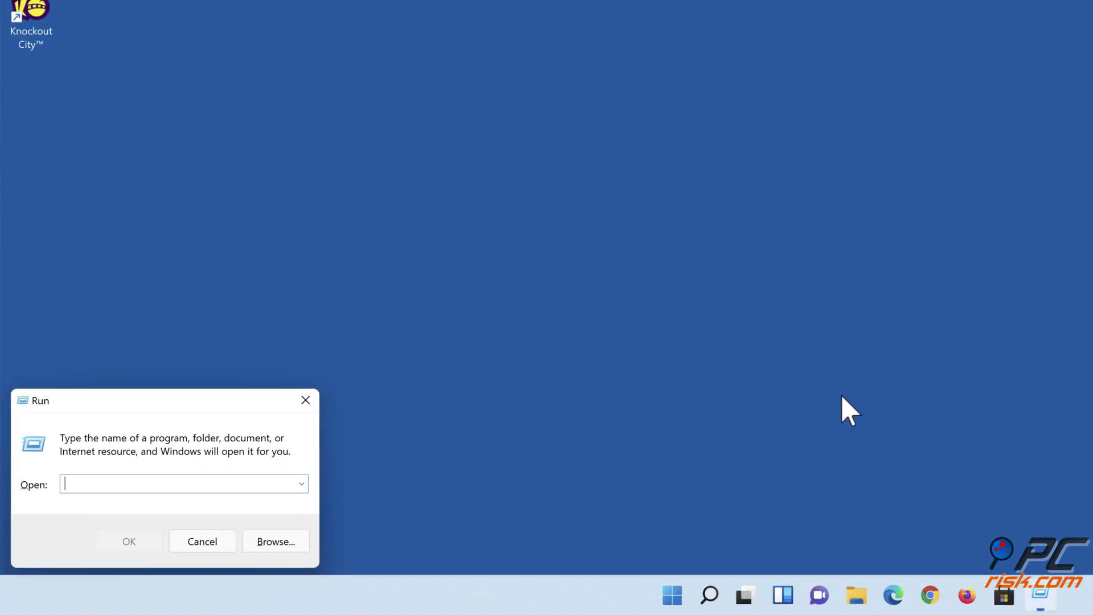
Open %programdata%/origin and select AchievementCache, CatalogCache, DownloadCache, CustomBoxartCache, EntitlementCache and IGOCache.
type("%")
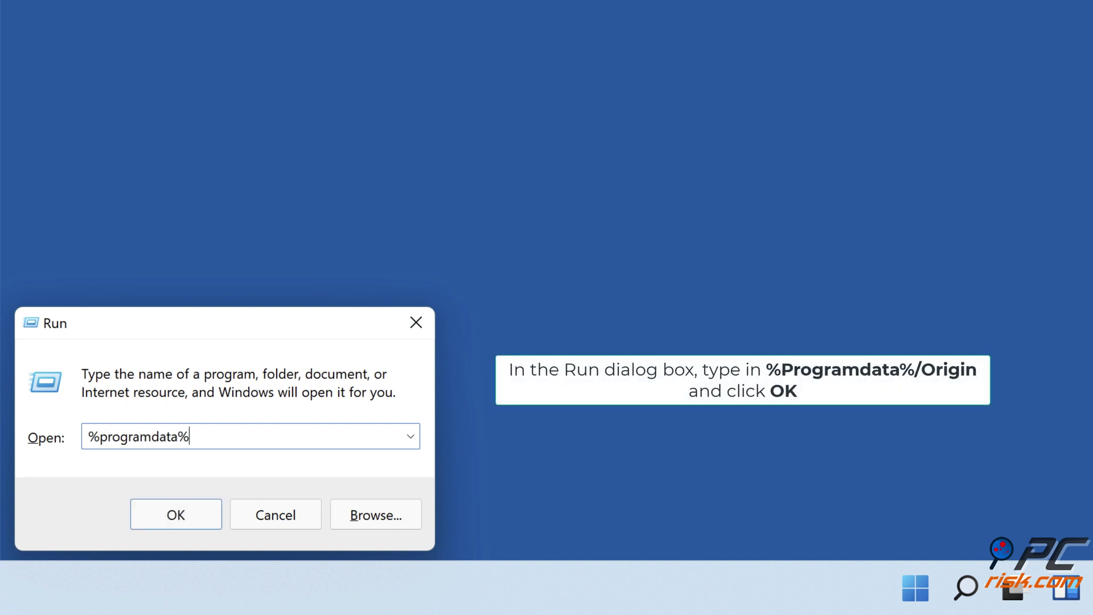
type("programdata%/origin")
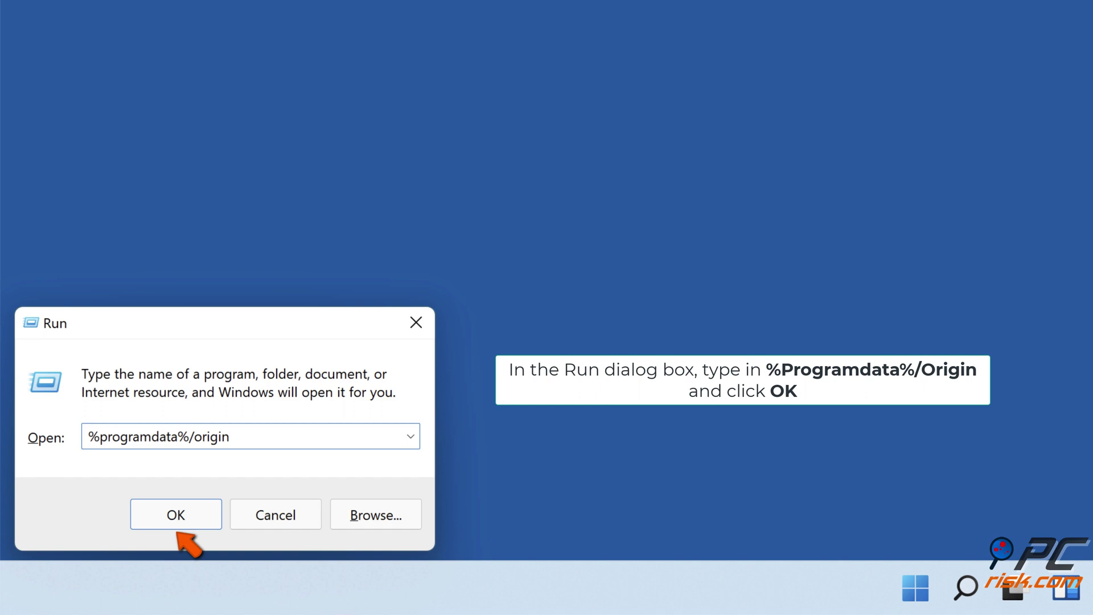
left_click(174, 521)
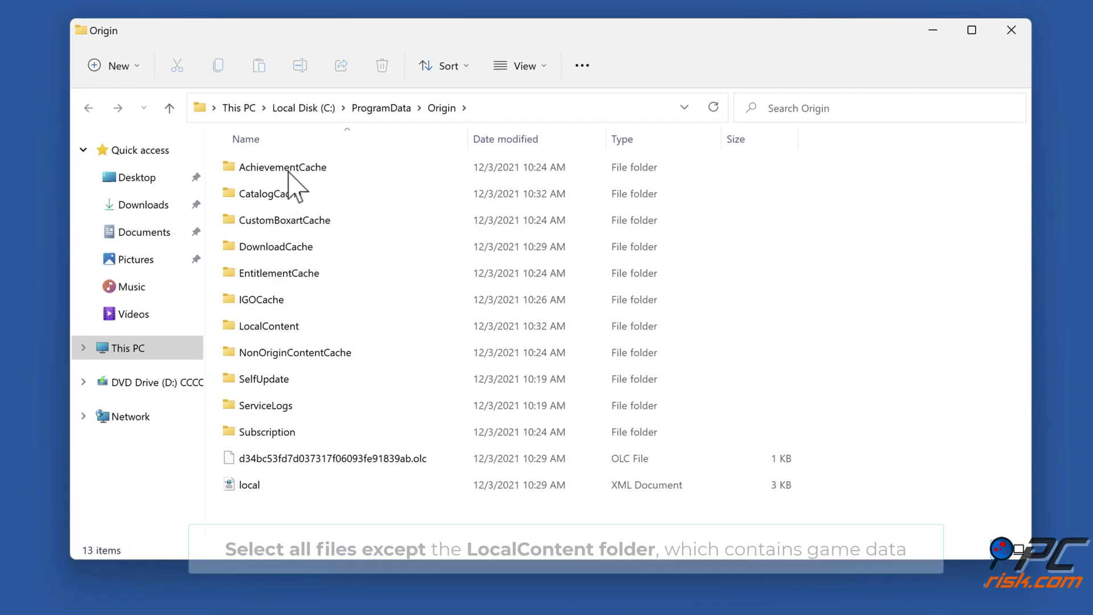
left_click(290, 174)
right_click(295, 193, "ctrl")
left_click(276, 246, "ctrl")
left_click(279, 221, "ctrl")
left_click(277, 274, "ctrl")
left_click(283, 299, "ctrl")
Add NonOriginContentCache, SelfUpdate, ServiceLogs, Subscription, the .olc and XML files, then delete everything selected.
left_click(272, 353, "ctrl")
left_click(263, 379, "ctrl")
left_click(265, 405, "ctrl")
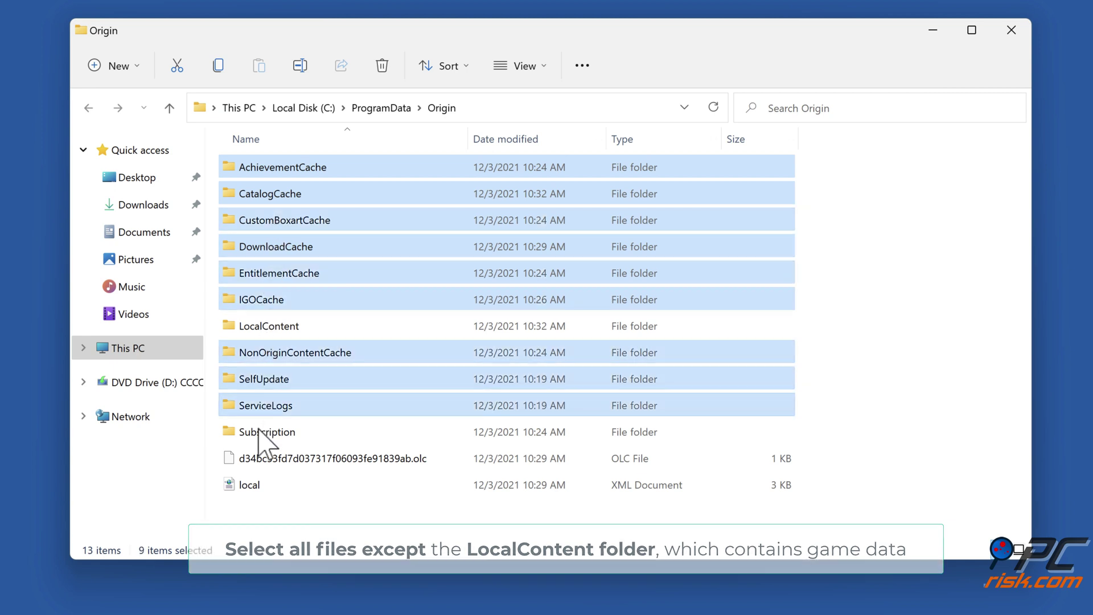
left_click(266, 433, "ctrl")
left_click(268, 458, "ctrl")
left_click(249, 485, "ctrl")
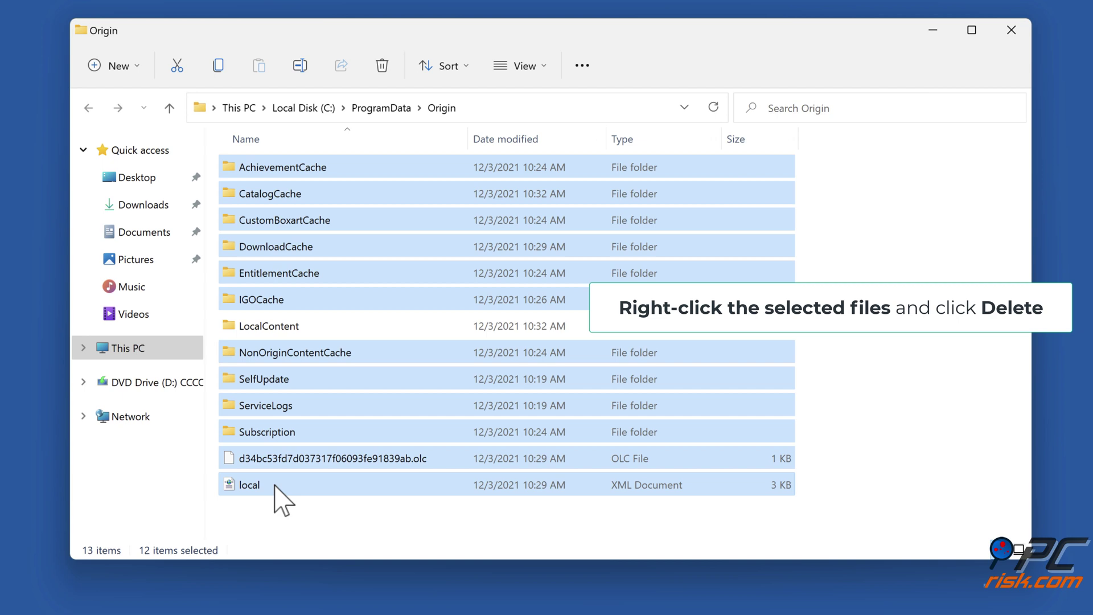
right_click(273, 485)
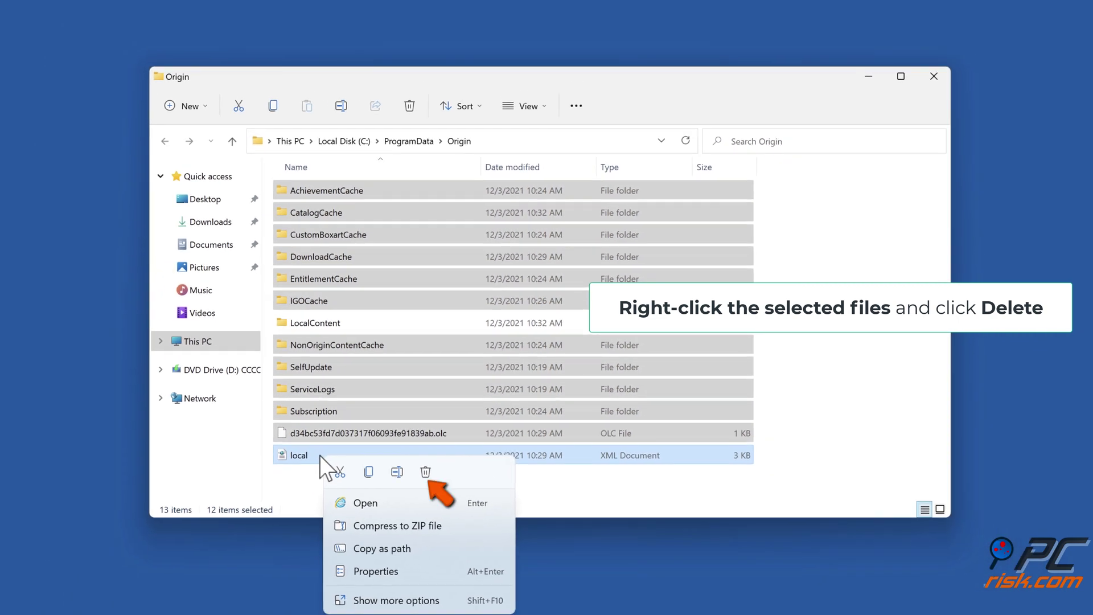
left_click(425, 472)
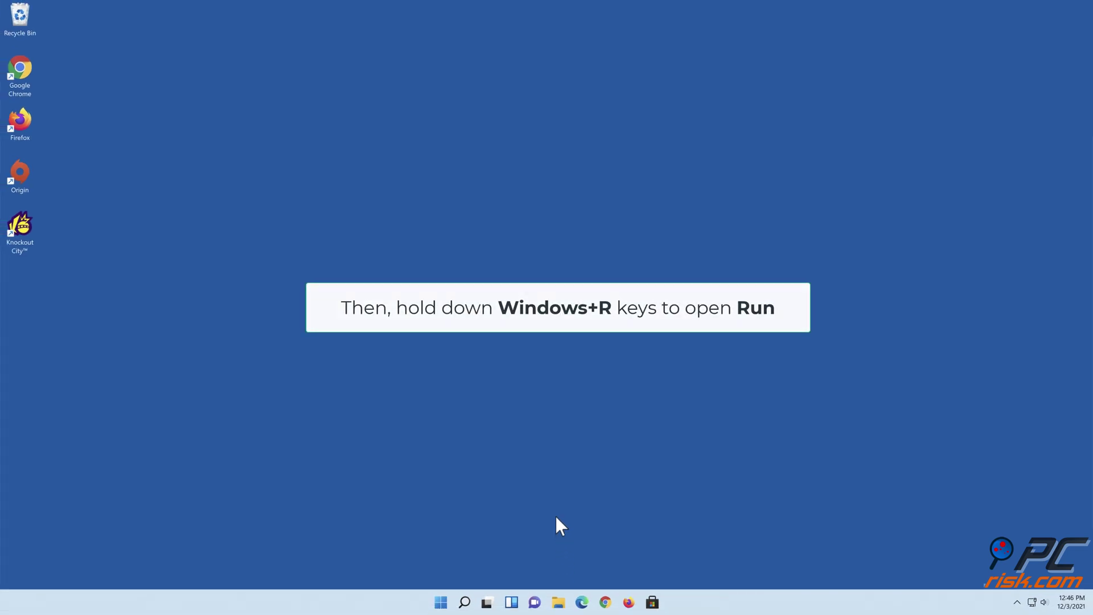
Delete the Origin folder from AppData\Roaming, opened via %appdata%.
key("super+r")
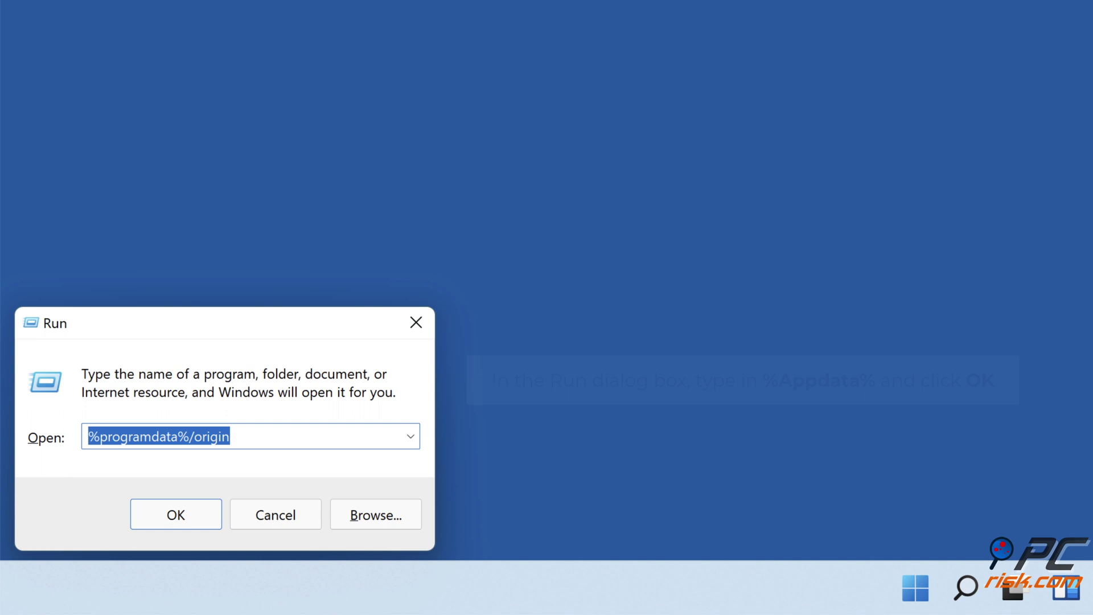
type("%appdata%")
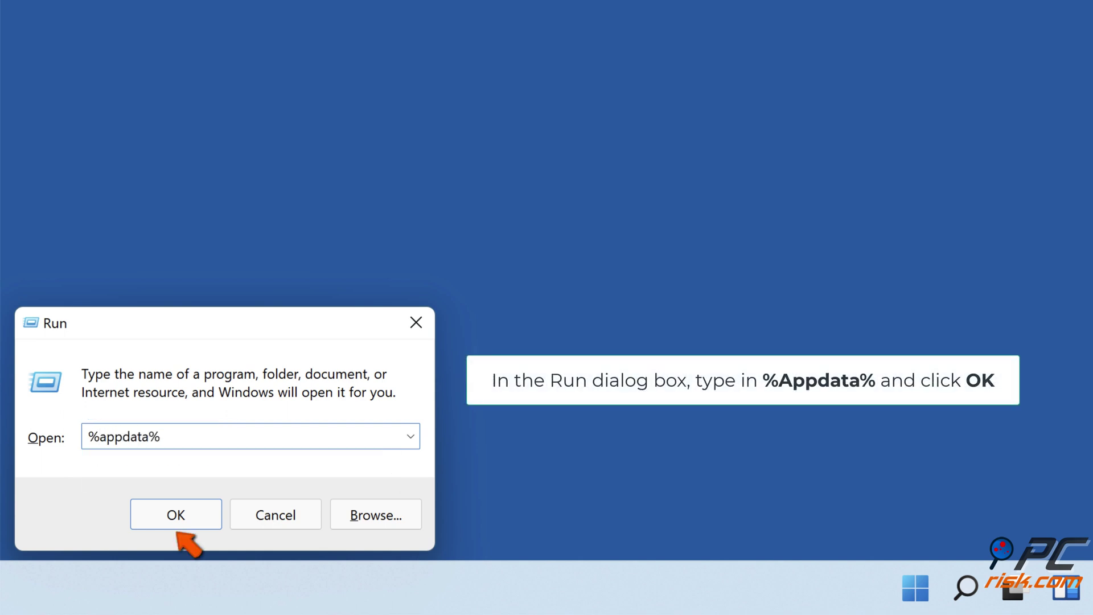
left_click(188, 529)
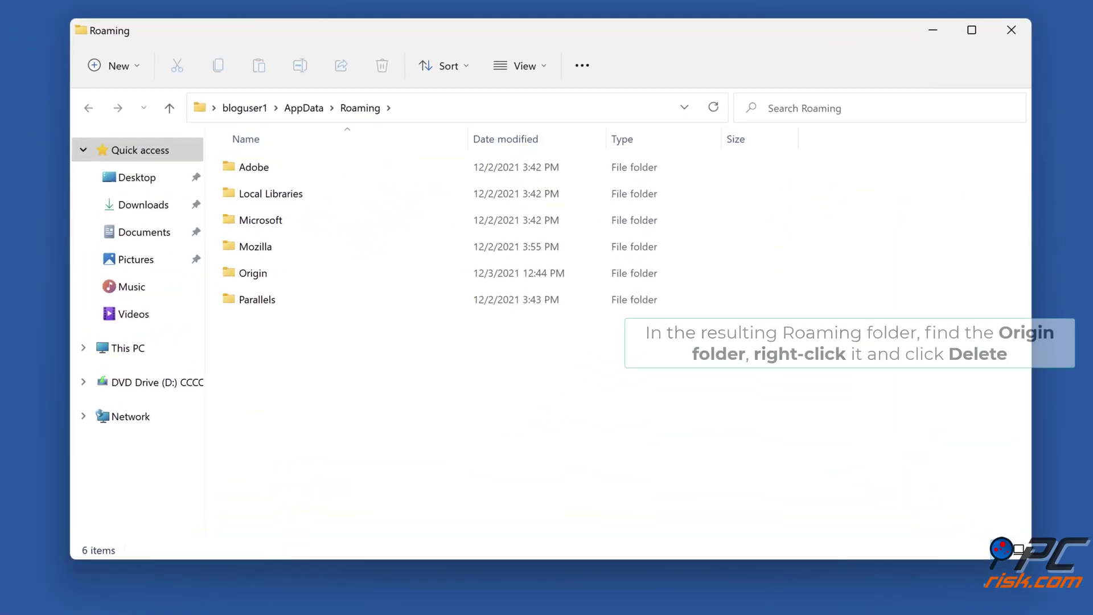
right_click(249, 278)
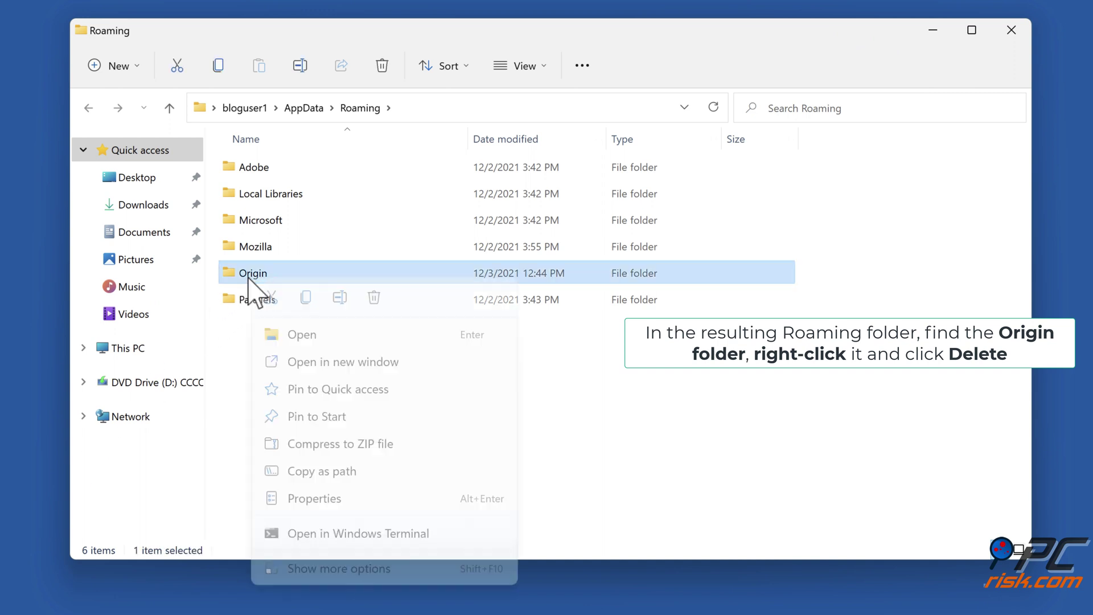
left_click(374, 298)
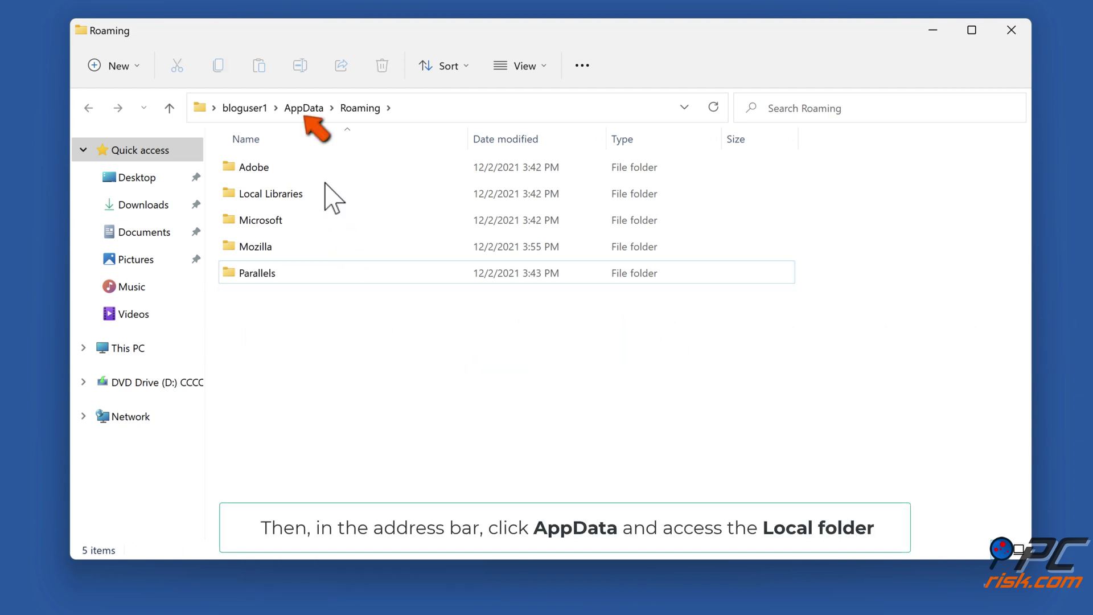
Delete the Origin folder from AppData\Local as well.
left_click(308, 116)
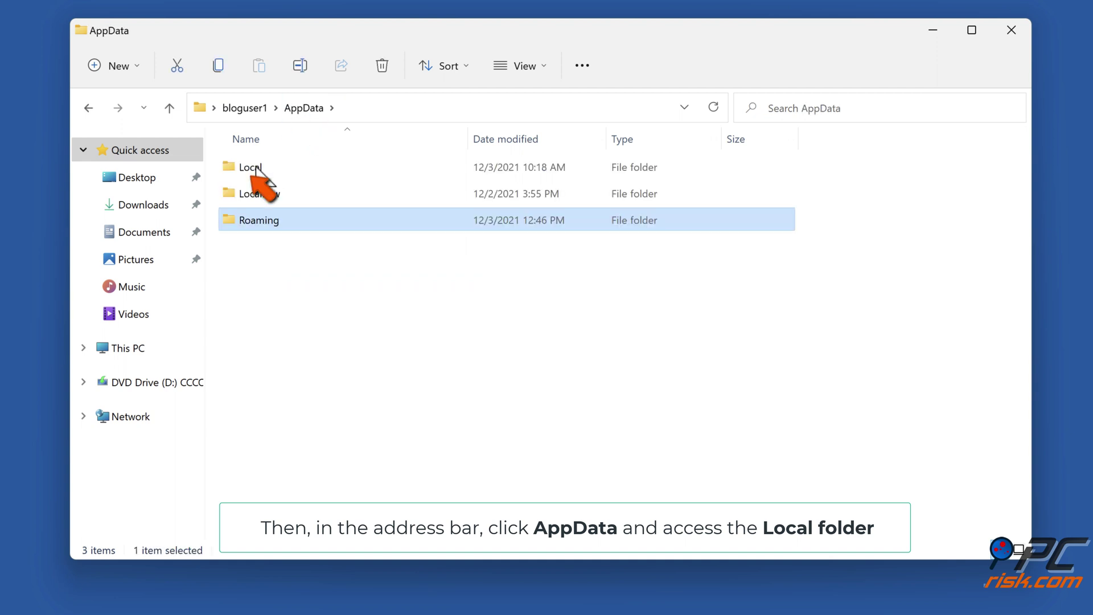
double_click(252, 171)
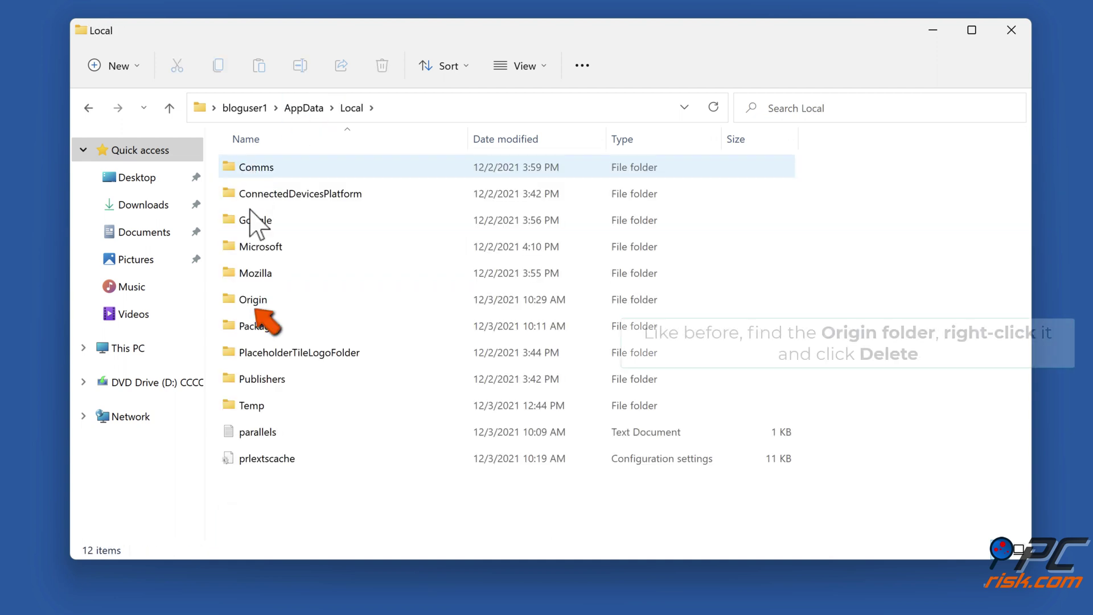
right_click(260, 305)
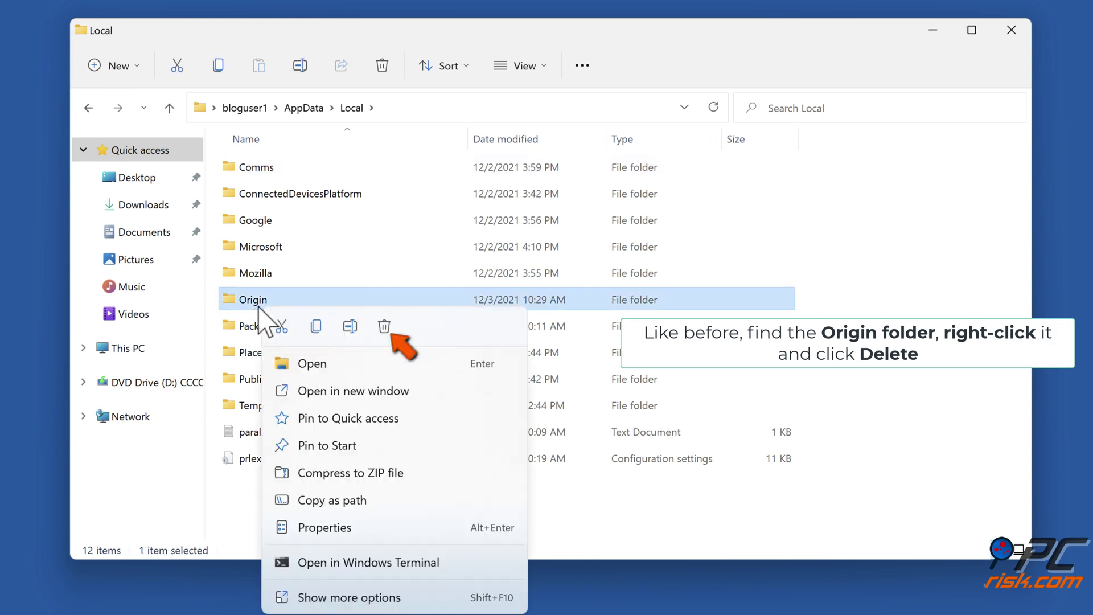
left_click(384, 327)
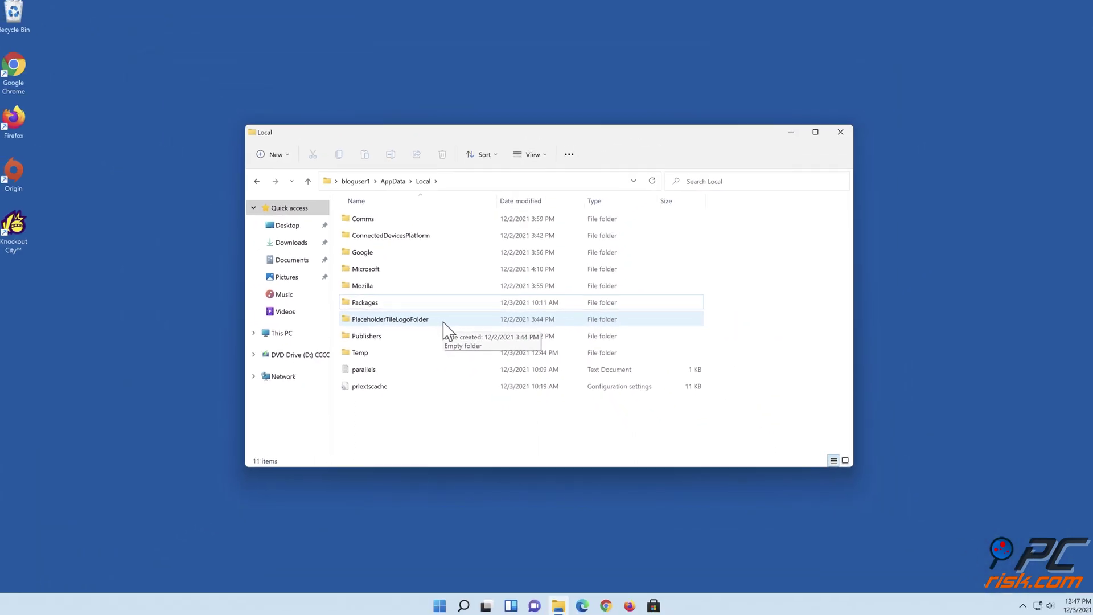
Sign in to the EA account with 'Keep me signed in' ticked, then close Origin.
left_click(838, 134)
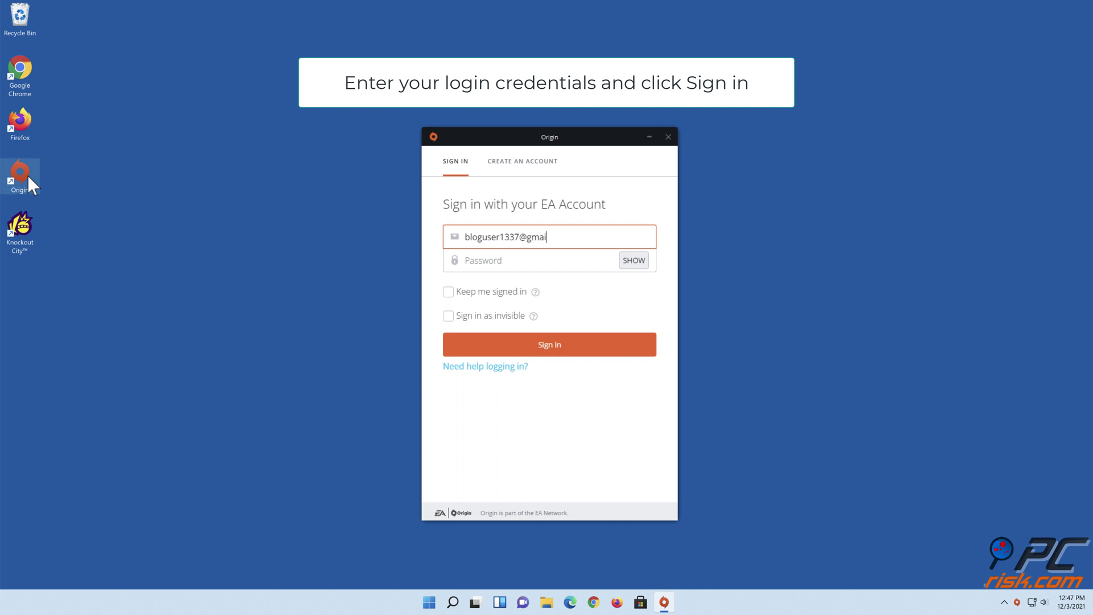
type("m")
left_click(477, 262)
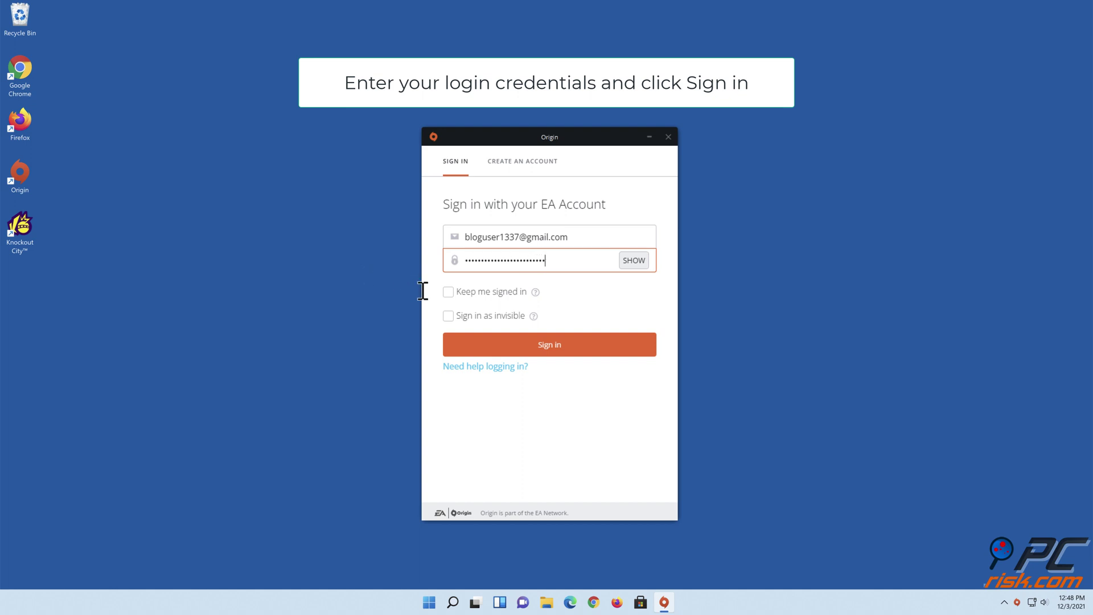
left_click(449, 292)
left_click(541, 349)
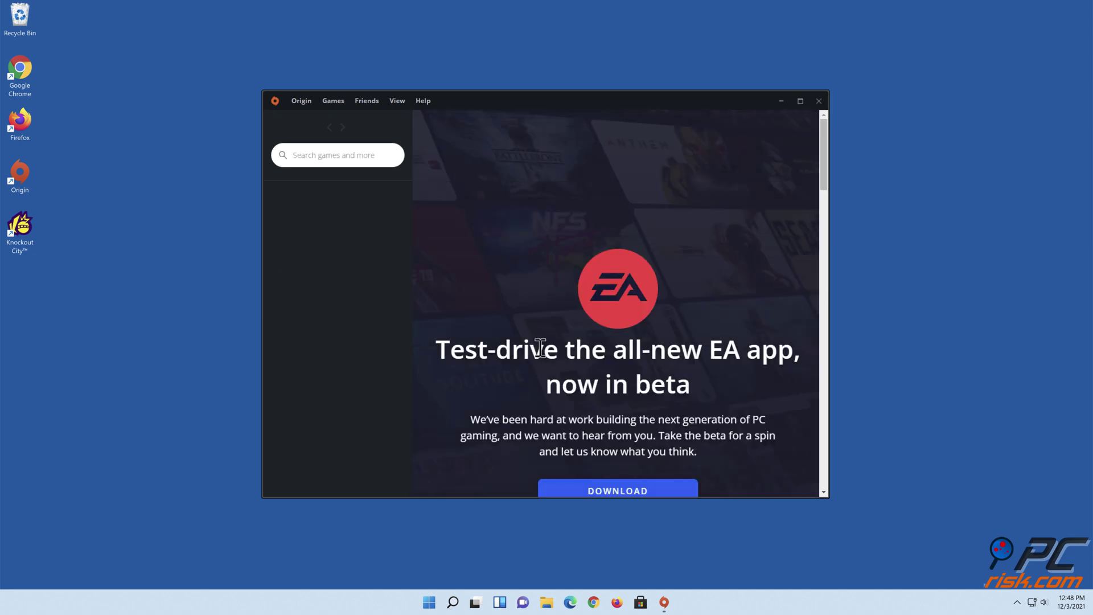
left_click(819, 101)
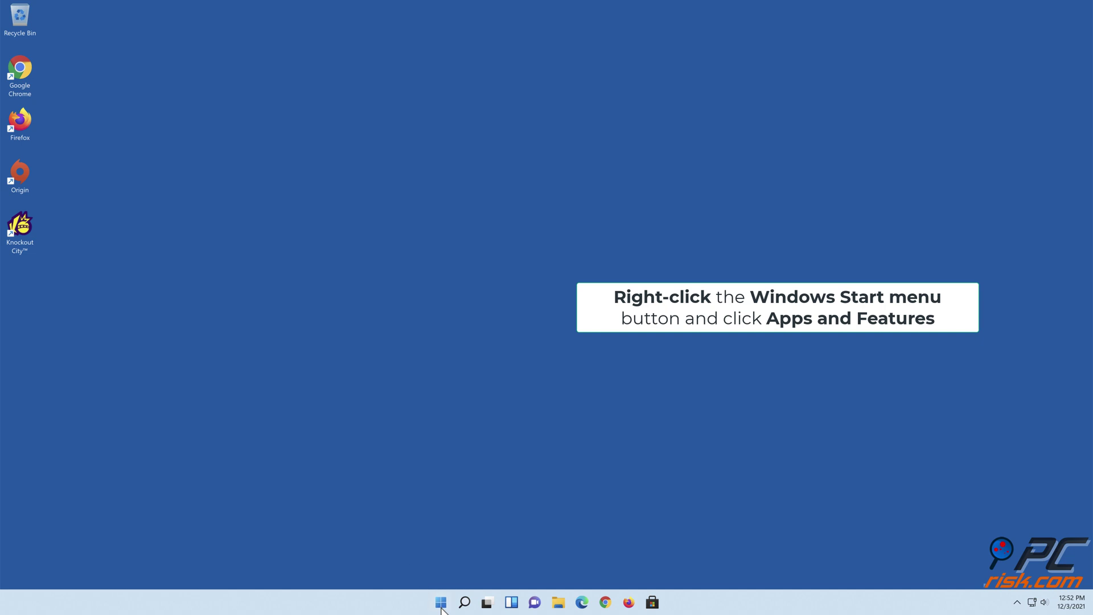
Open the Apps & features page in Windows Settings and scroll down to Origin.
right_click(442, 604)
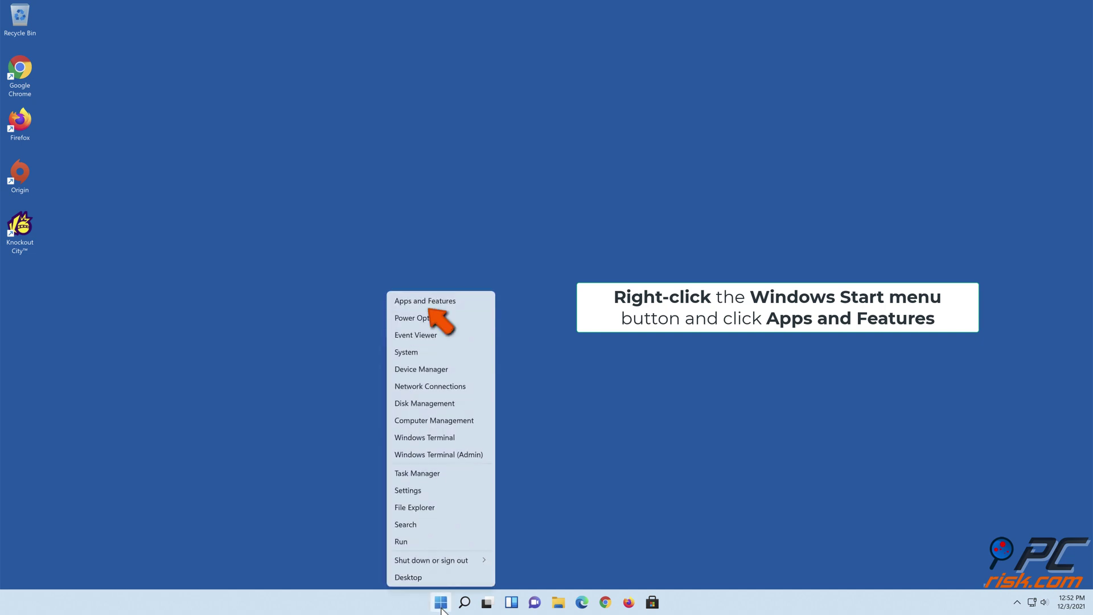
left_click(439, 302)
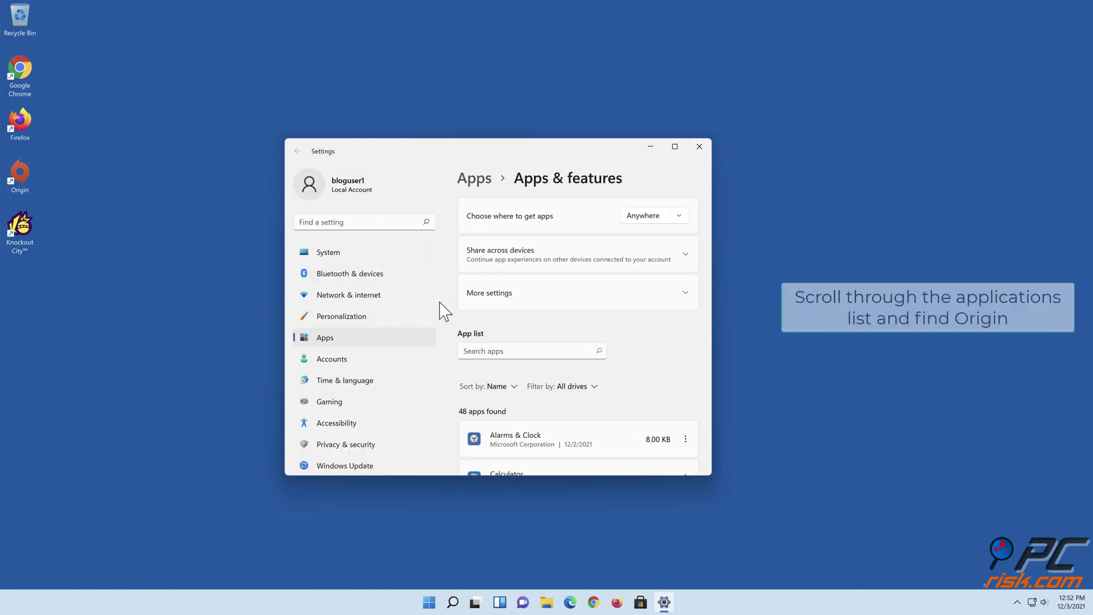
scroll(634, 320, "down", 10)
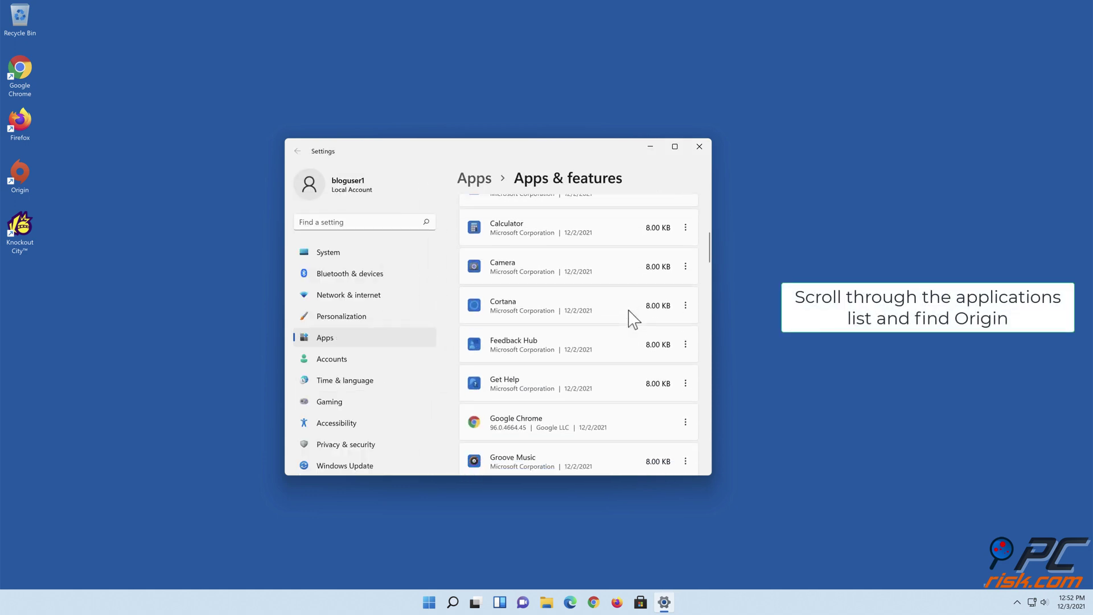
scroll(634, 320, "down", 10)
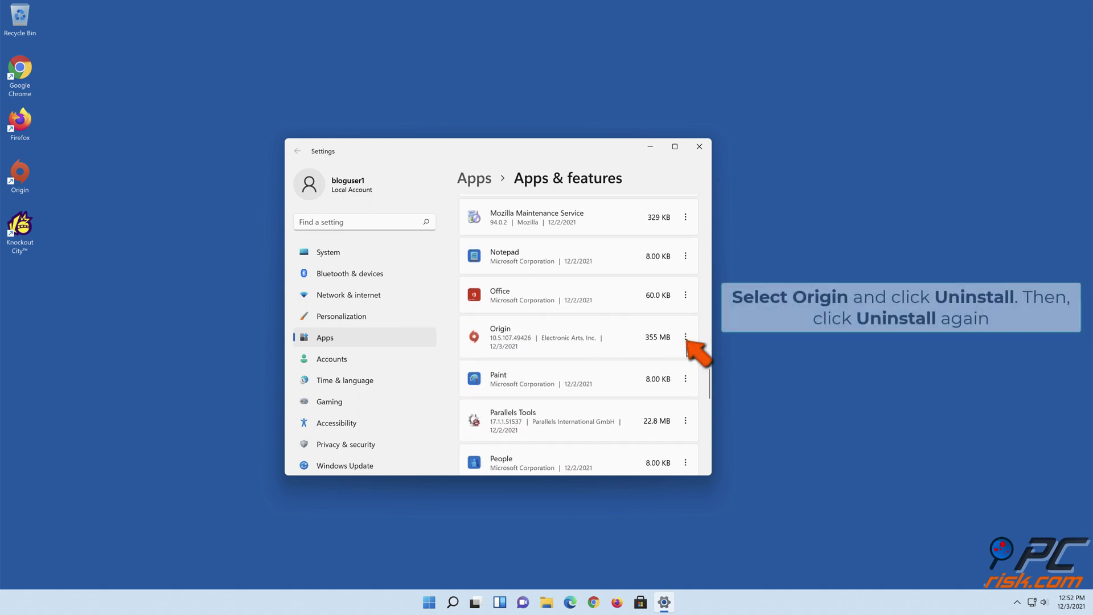
Uninstall Origin, confirming each uninstaller prompt through Finish, then close Settings.
left_click(685, 338)
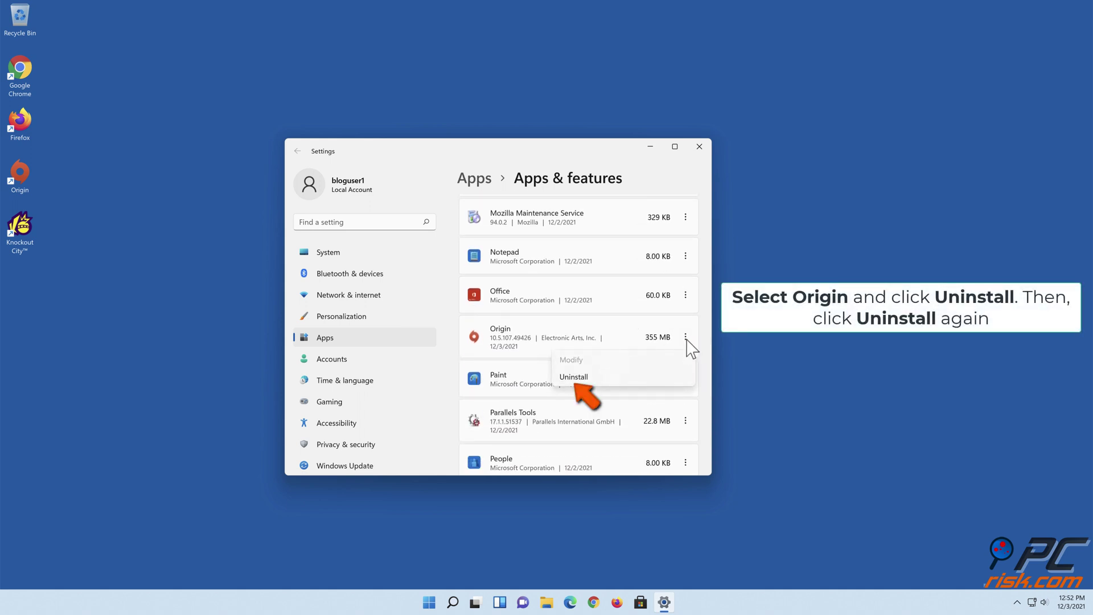
left_click(582, 378)
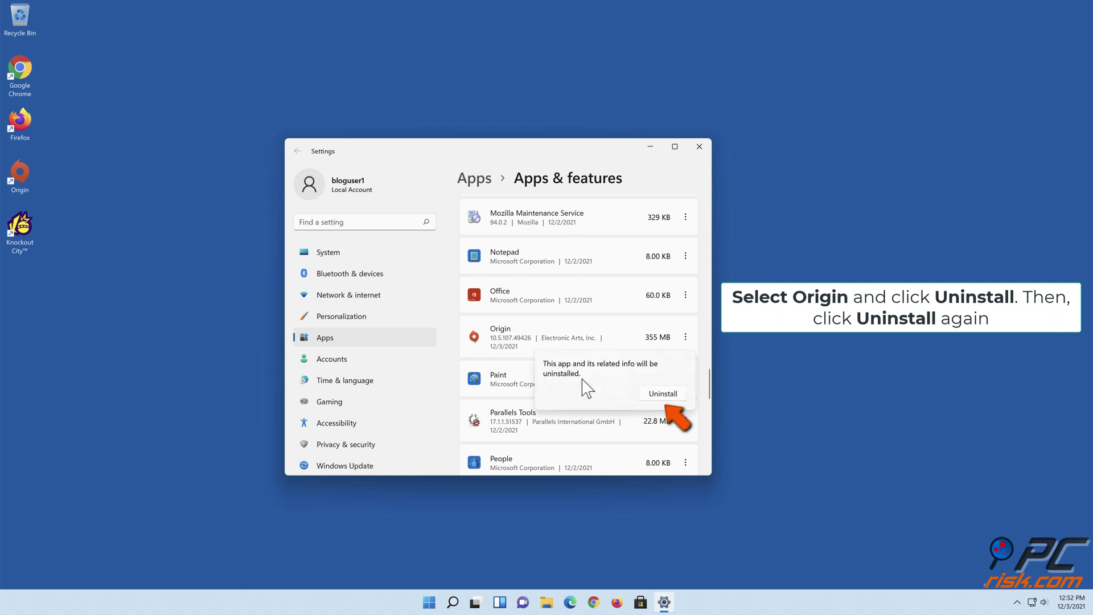
left_click(662, 396)
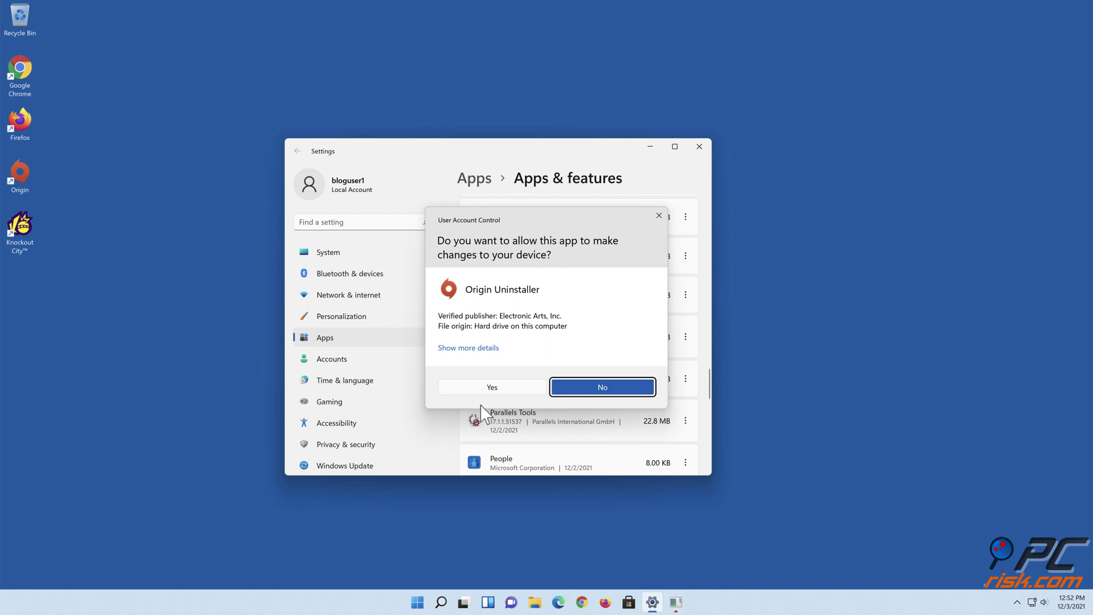
left_click(491, 393)
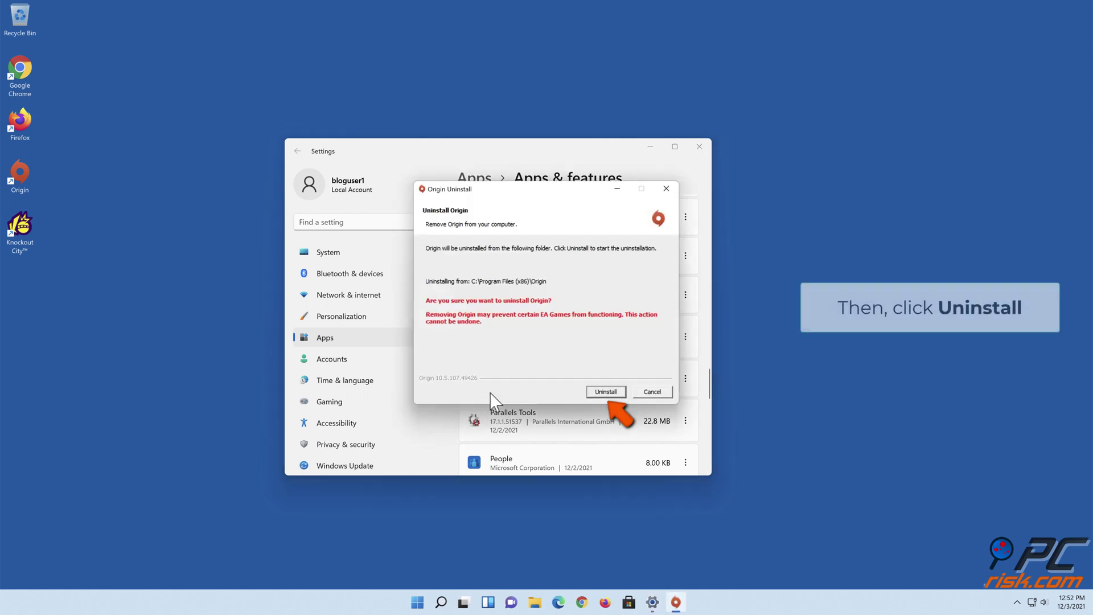
left_click(601, 394)
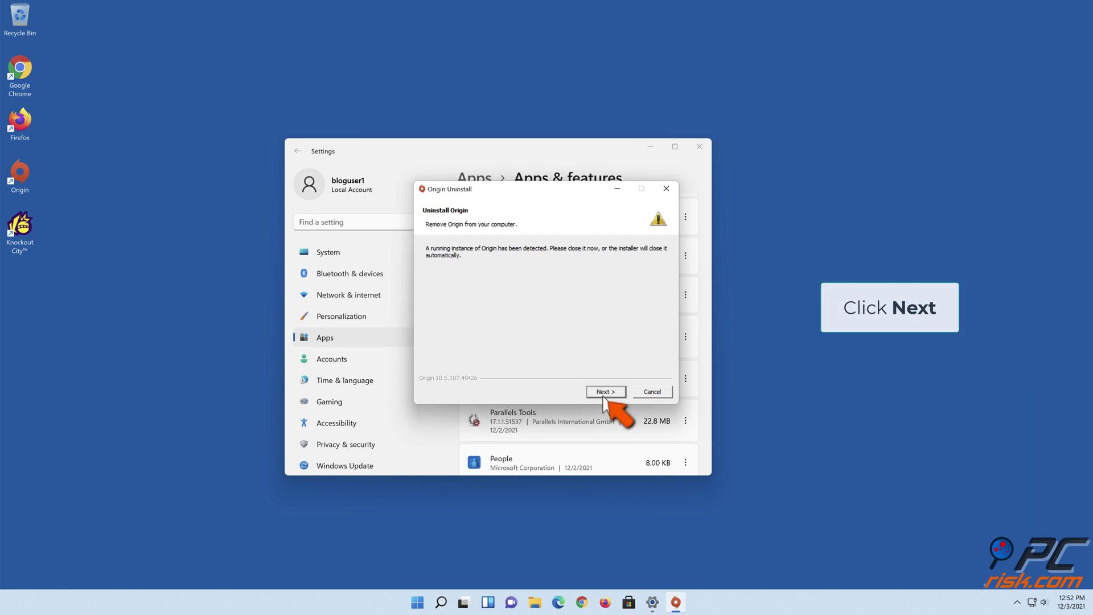
left_click(604, 393)
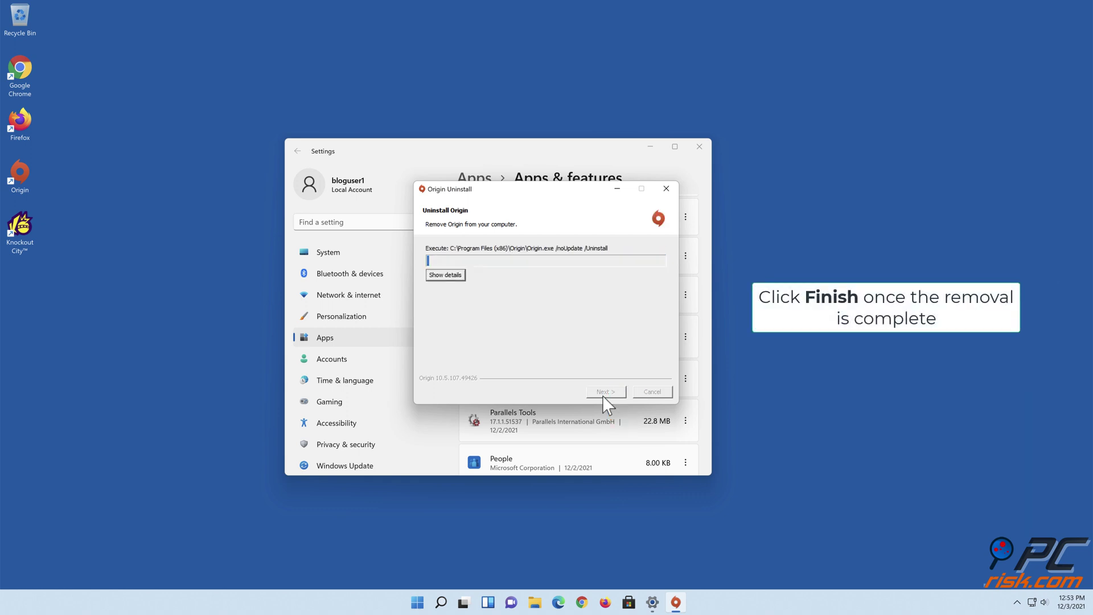
left_click(604, 395)
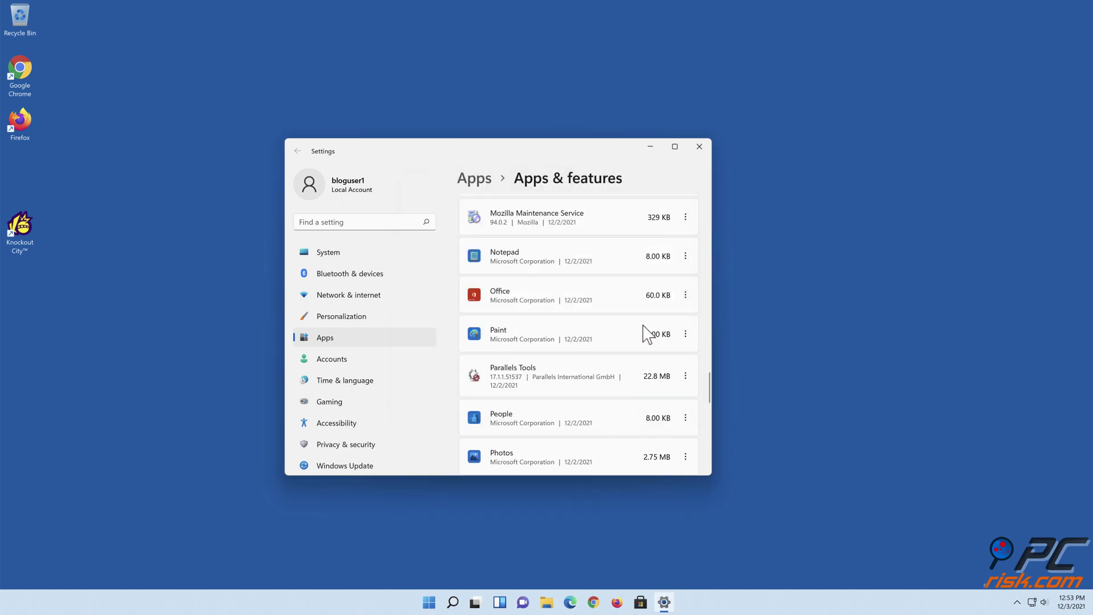
left_click(699, 147)
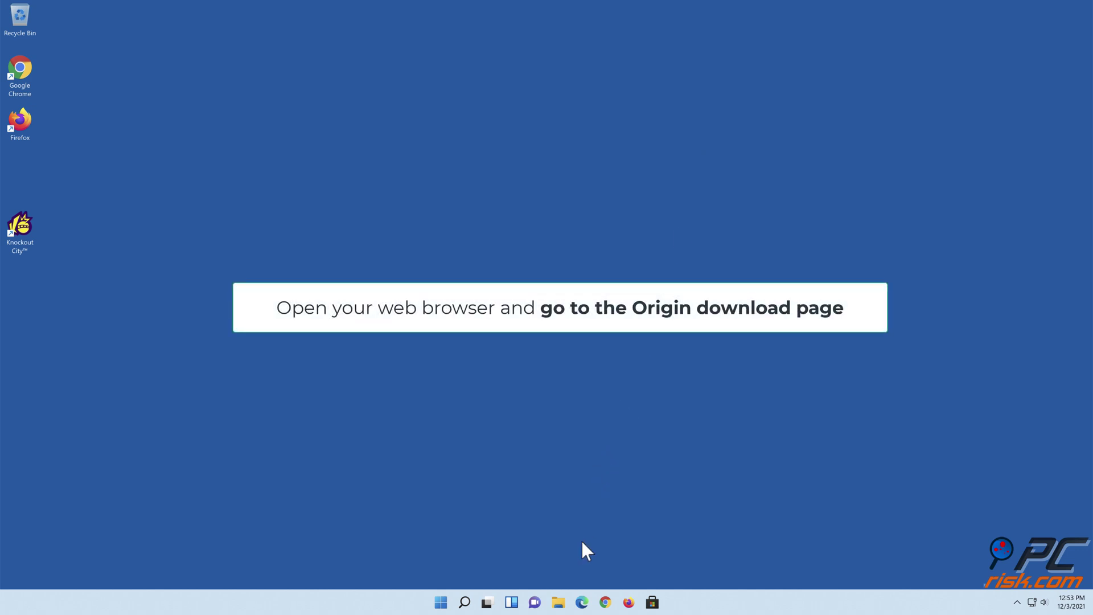
In Edge, load the Origin download page and download the Windows installer OriginThinSetup (1).exe.
left_click(581, 602)
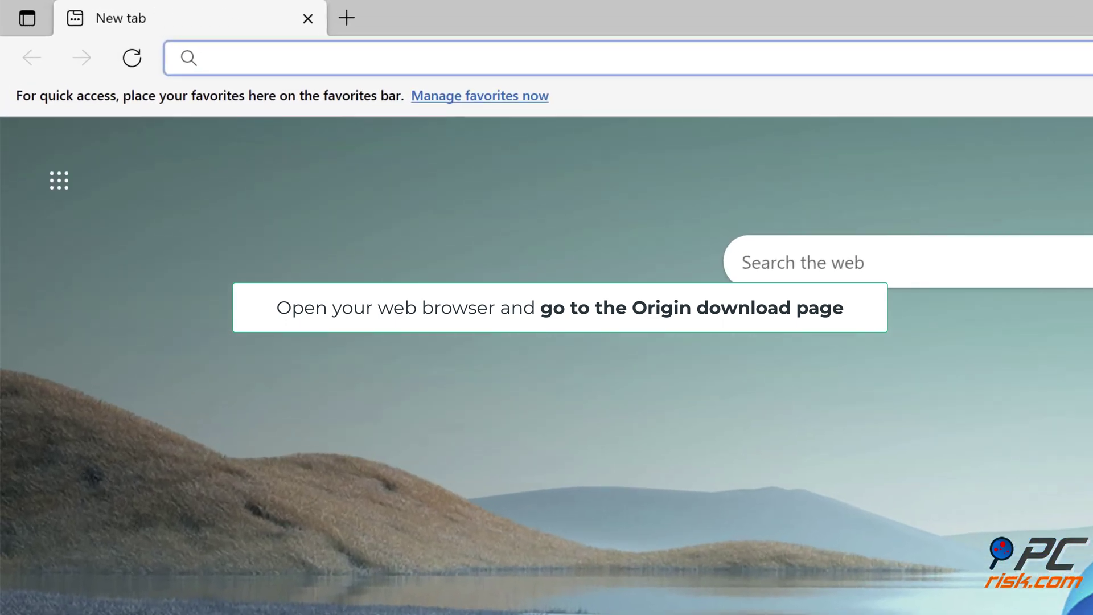
type("https://www.origin.com/usa/en-us/store/download")
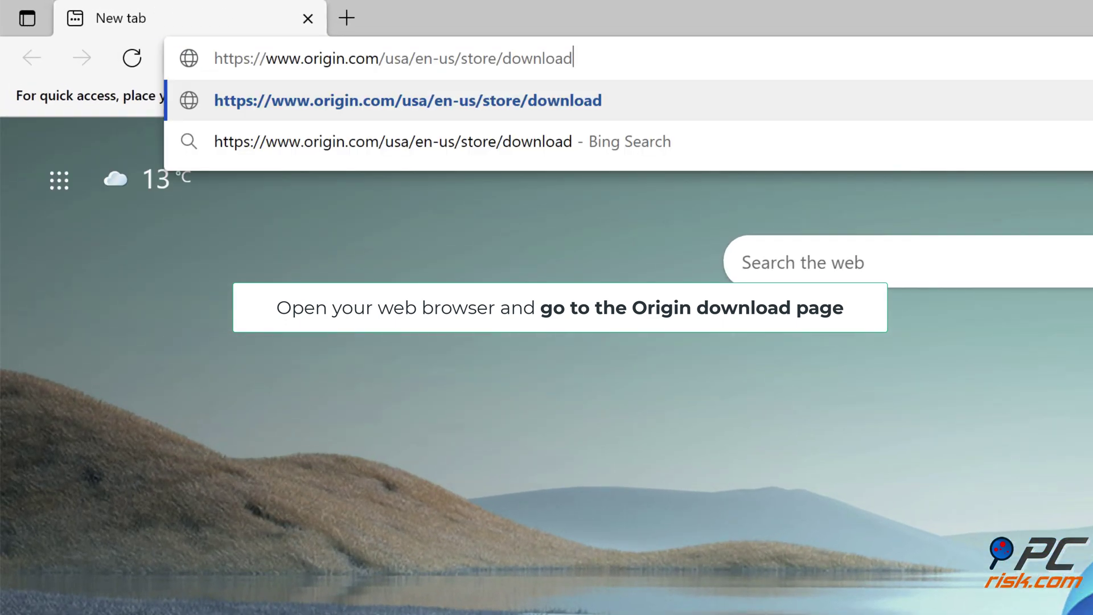
key("Return")
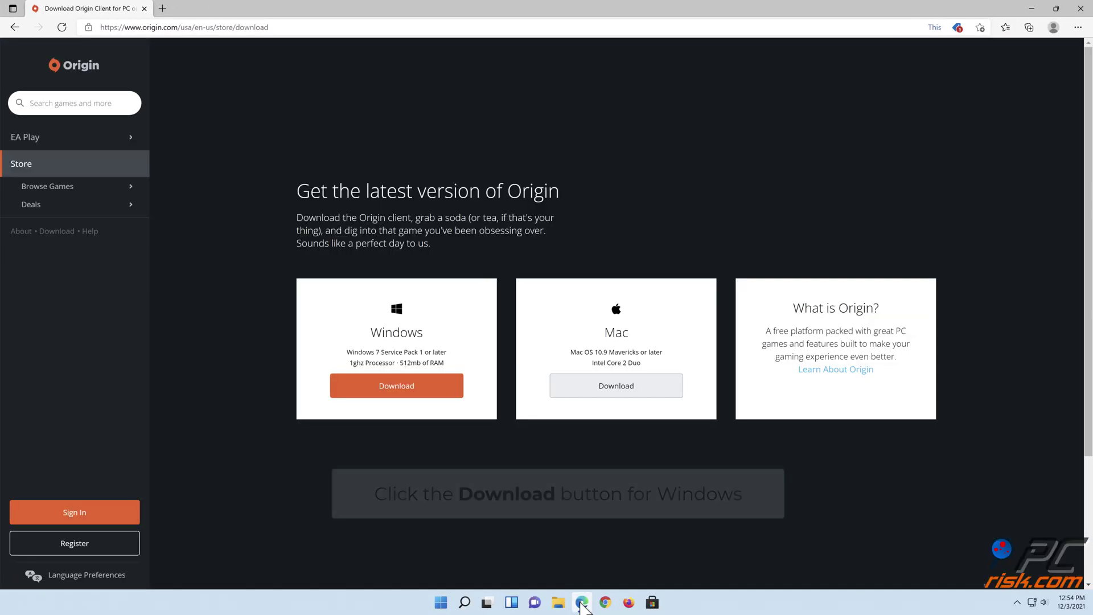
left_click(397, 387)
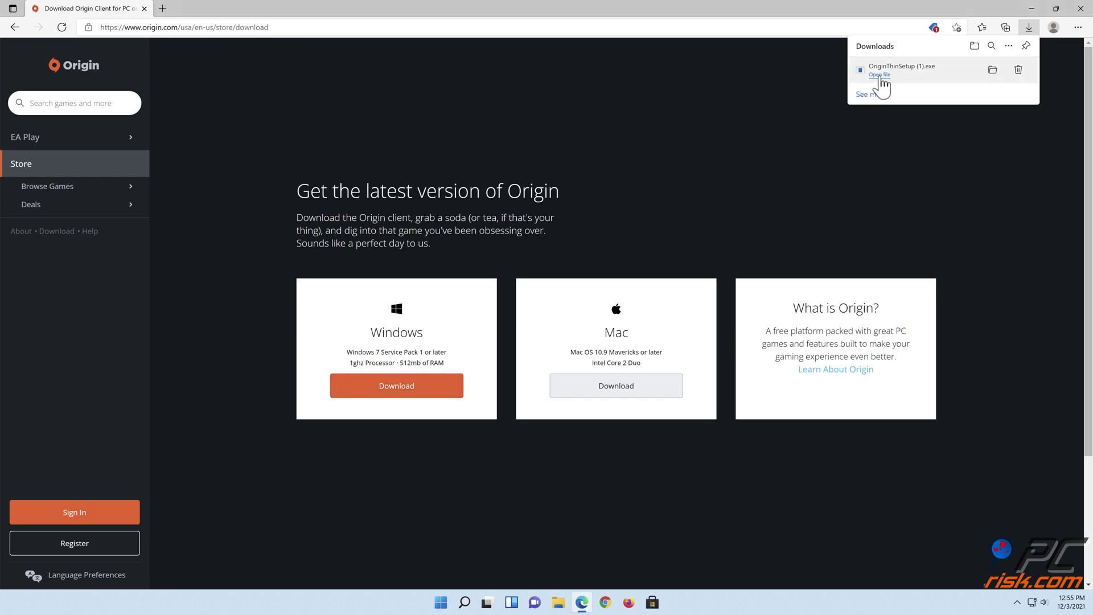
Run OriginThinSetup, close Edge, and install Origin to C:\Program Files (x86)\Origin with the EULA accepted.
left_click(879, 75)
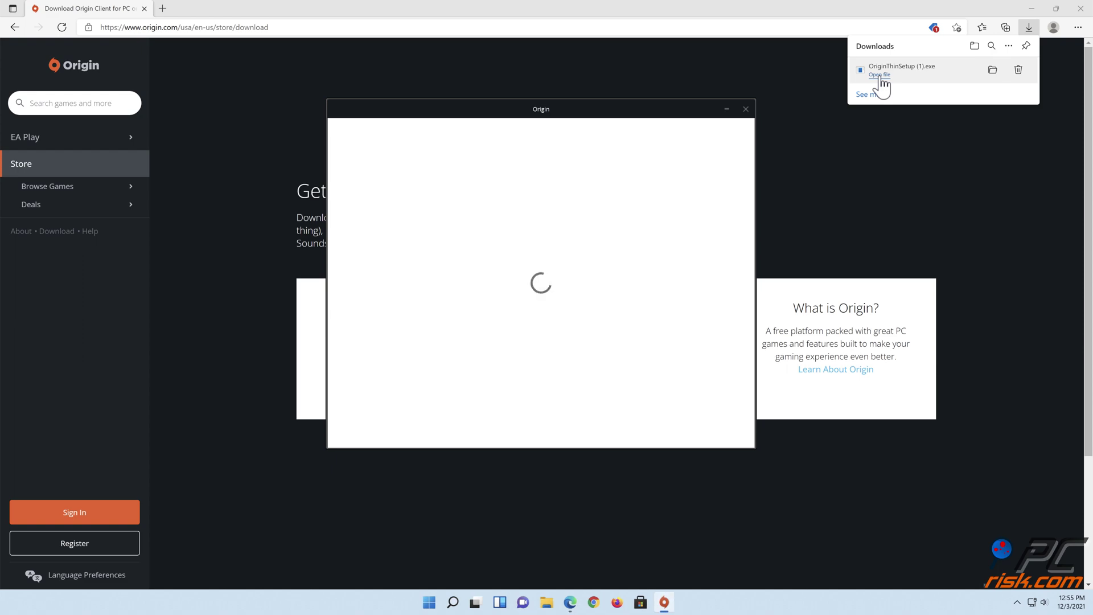
left_click(1080, 8)
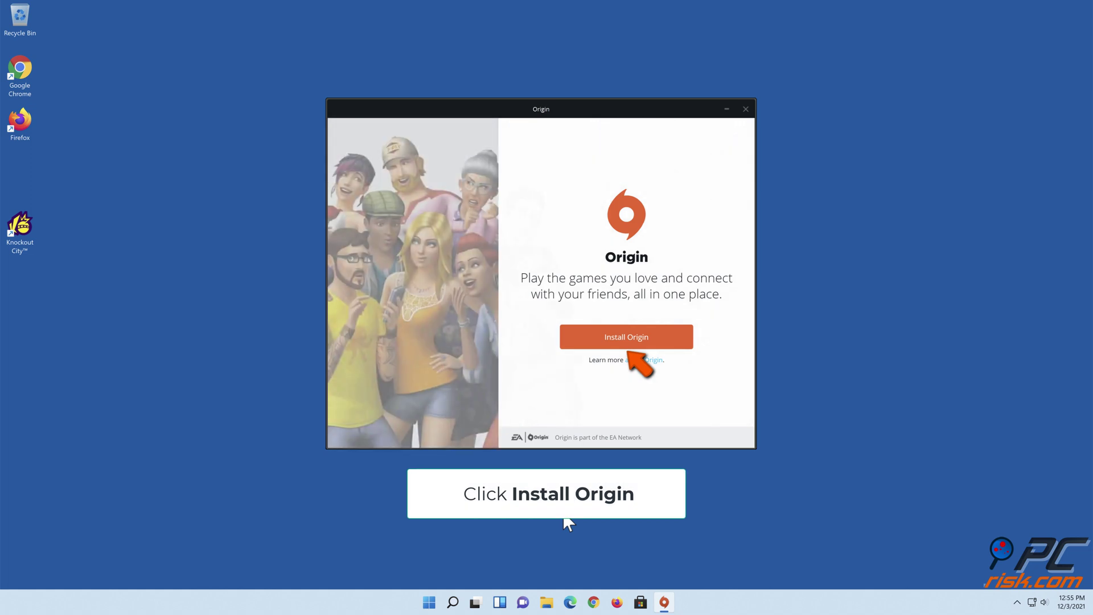
left_click(627, 344)
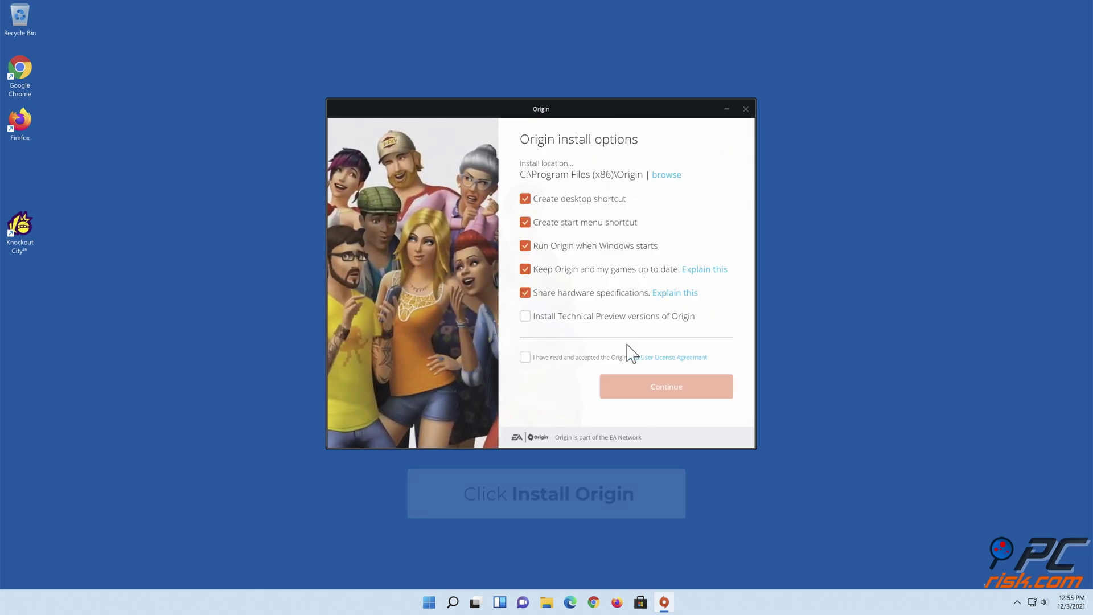
left_click(525, 357)
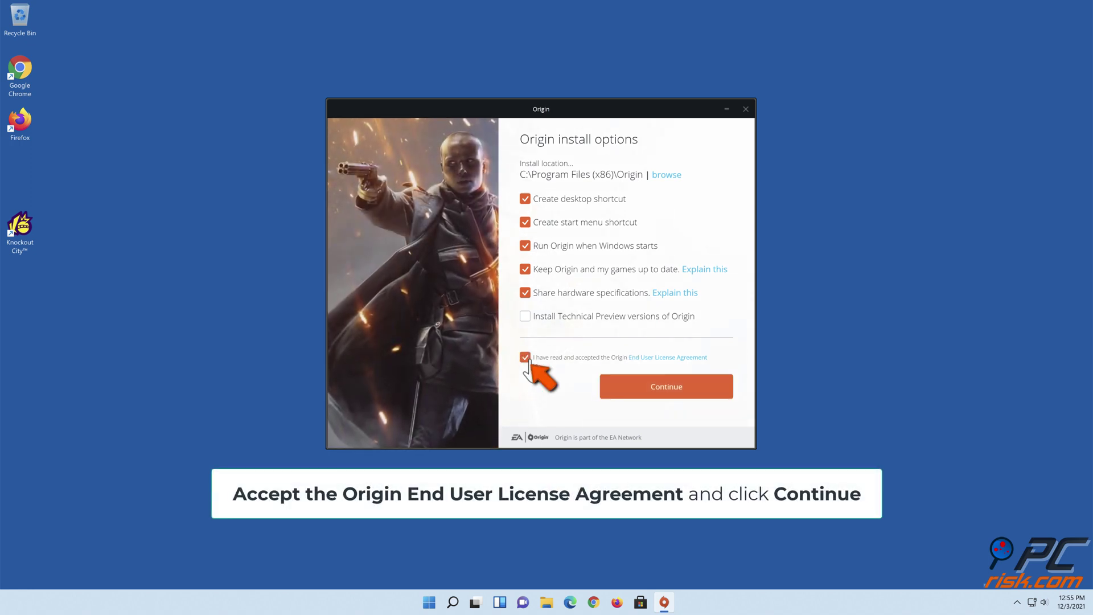
left_click(668, 393)
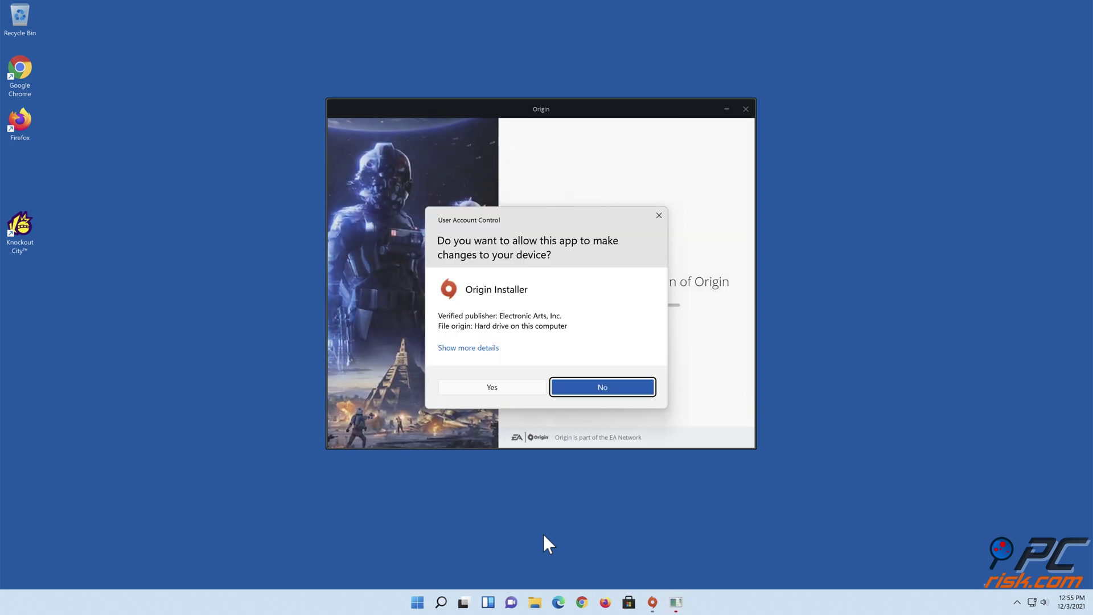
left_click(493, 388)
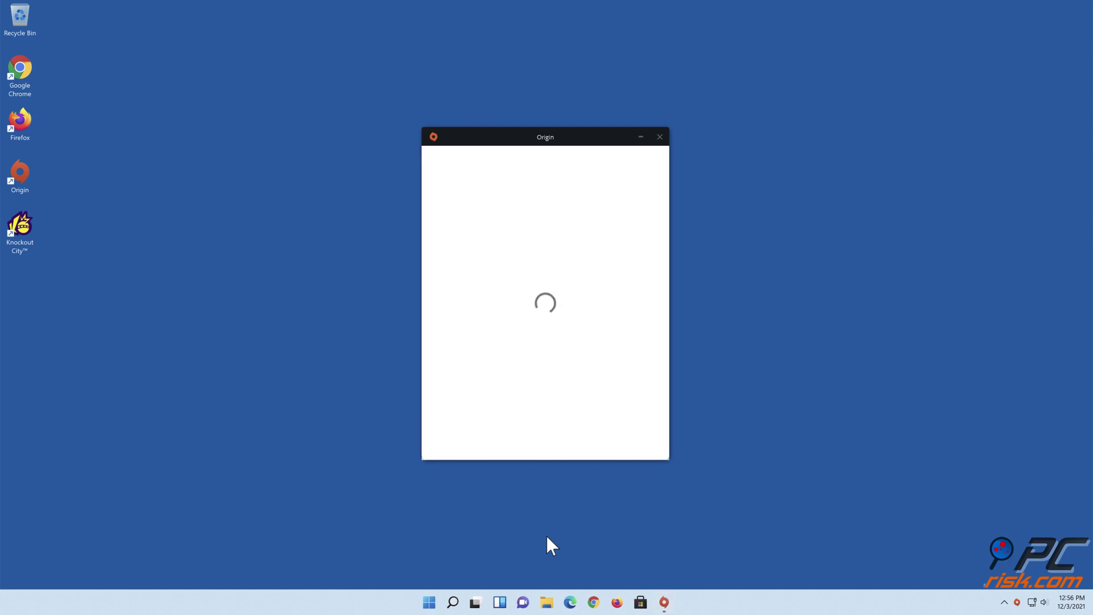
Sign in with the EA account e-mail and password, keeping me signed in, then close Origin.
left_click(518, 244)
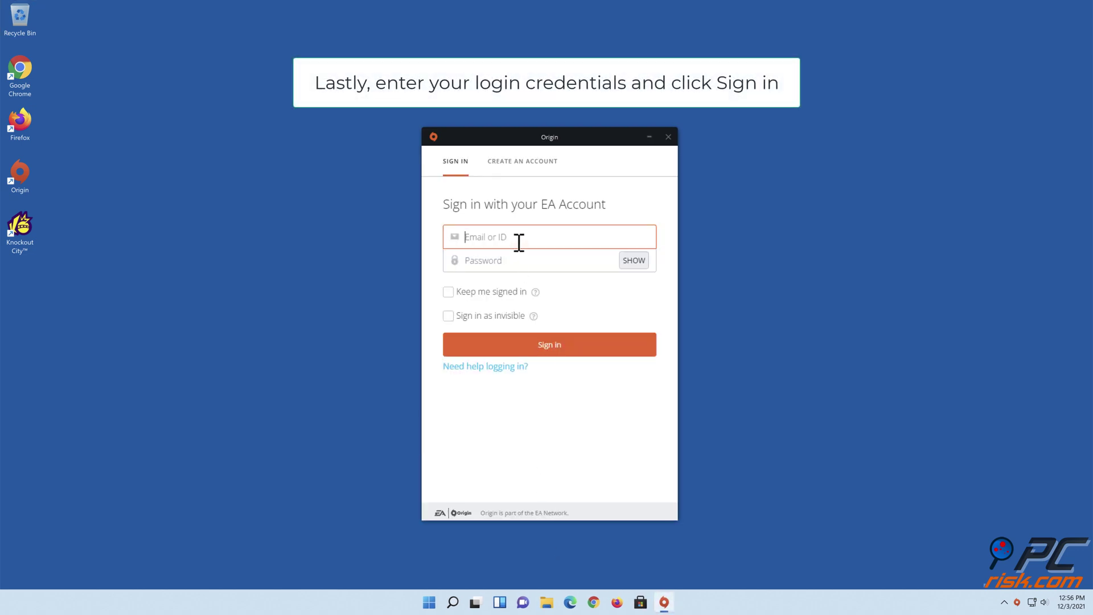
left_click(532, 260)
type("•")
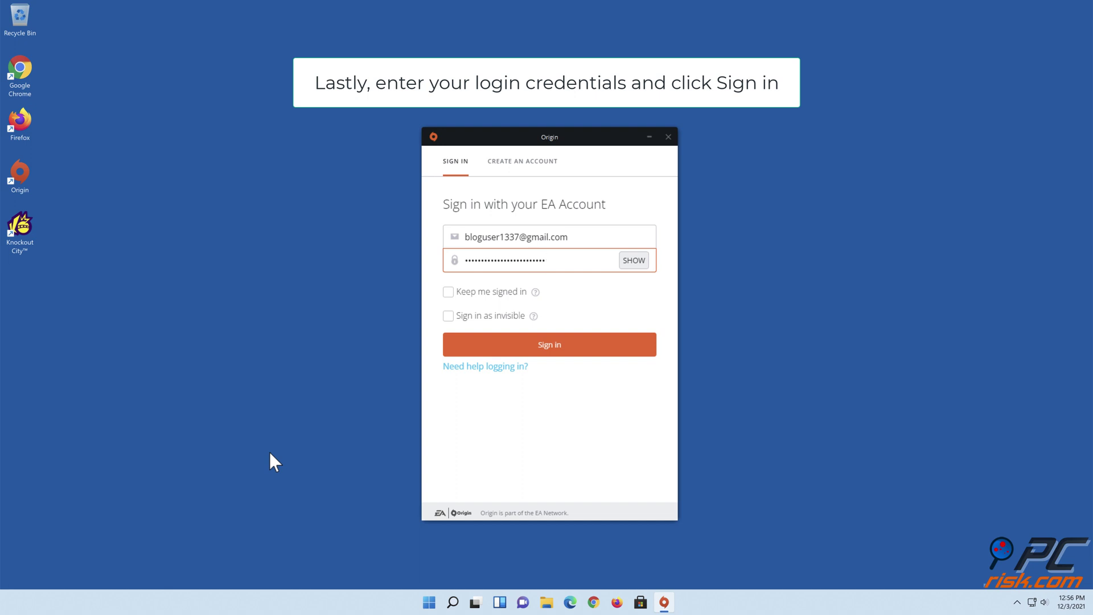
left_click(448, 291)
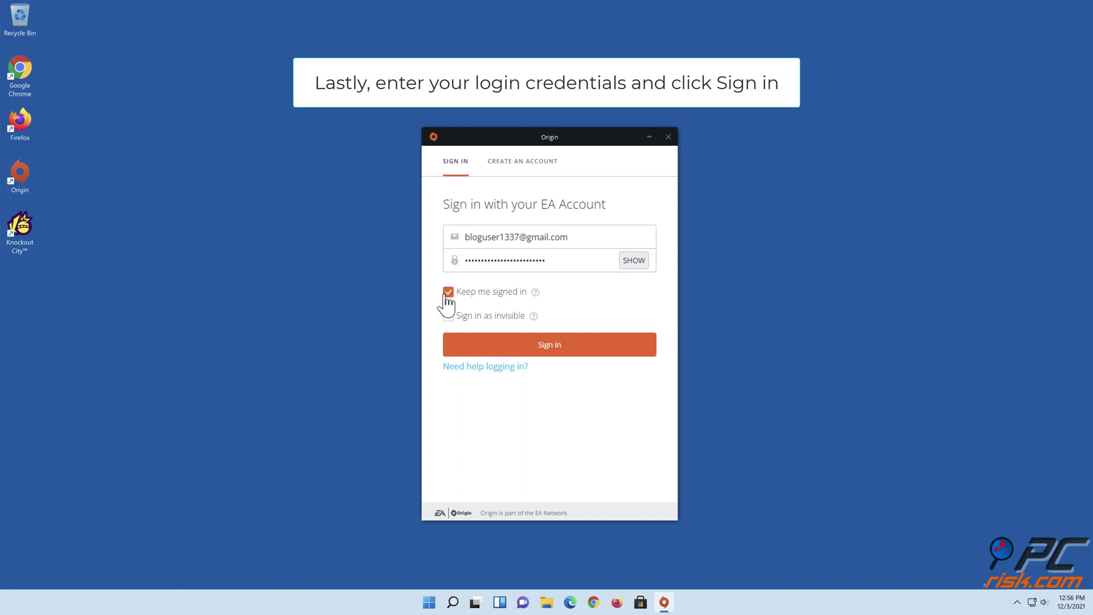
left_click(551, 347)
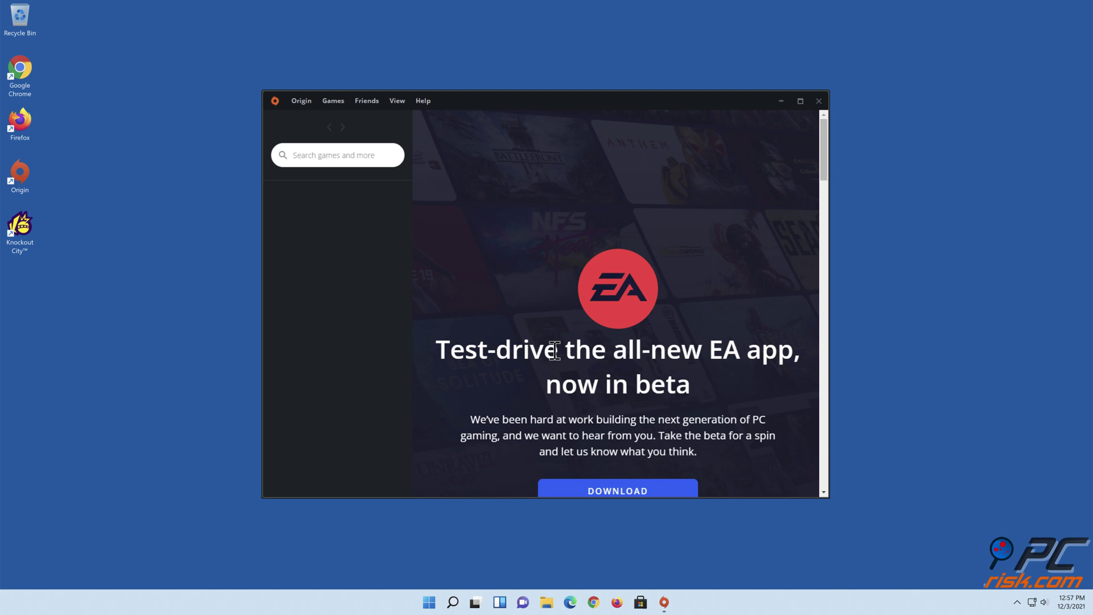
left_click(819, 101)
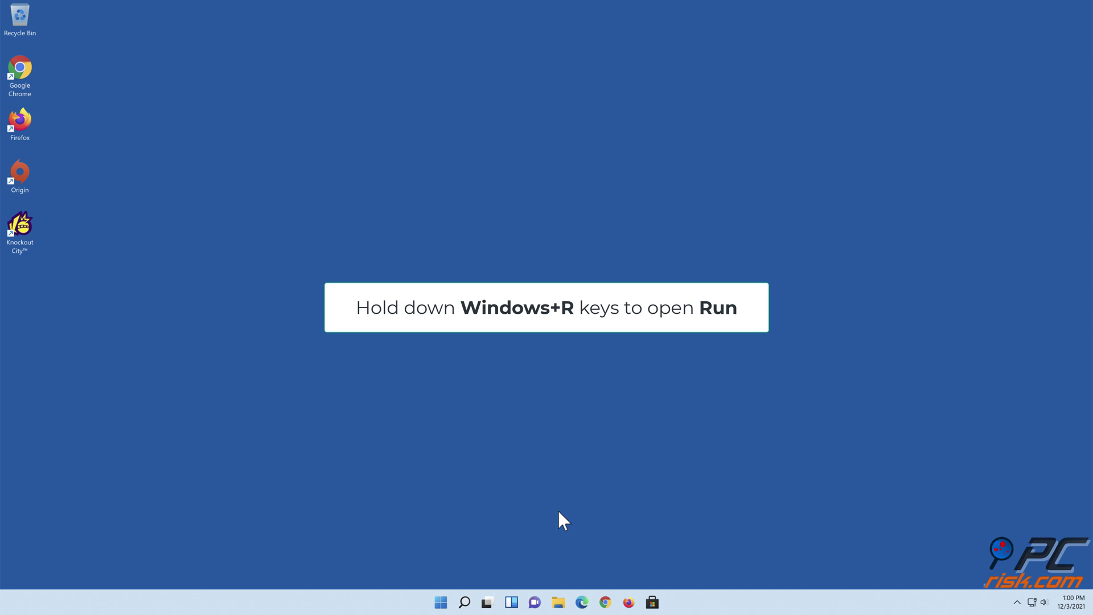
Run firewall.cpl and turn off Windows Defender Firewall for both private and public networks.
key("super+r")
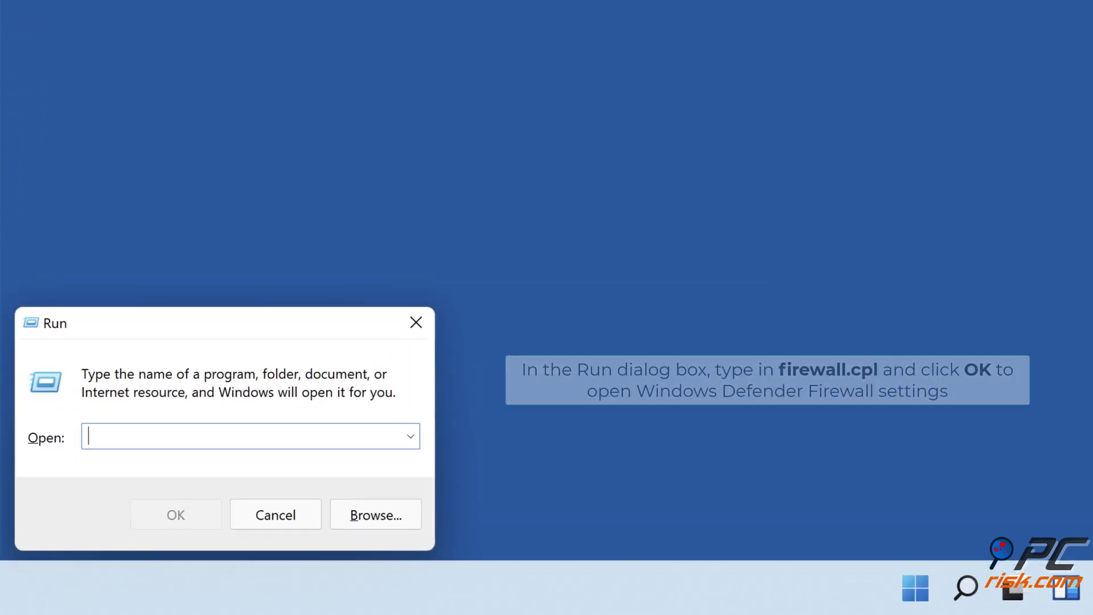
type("firewall.cpl")
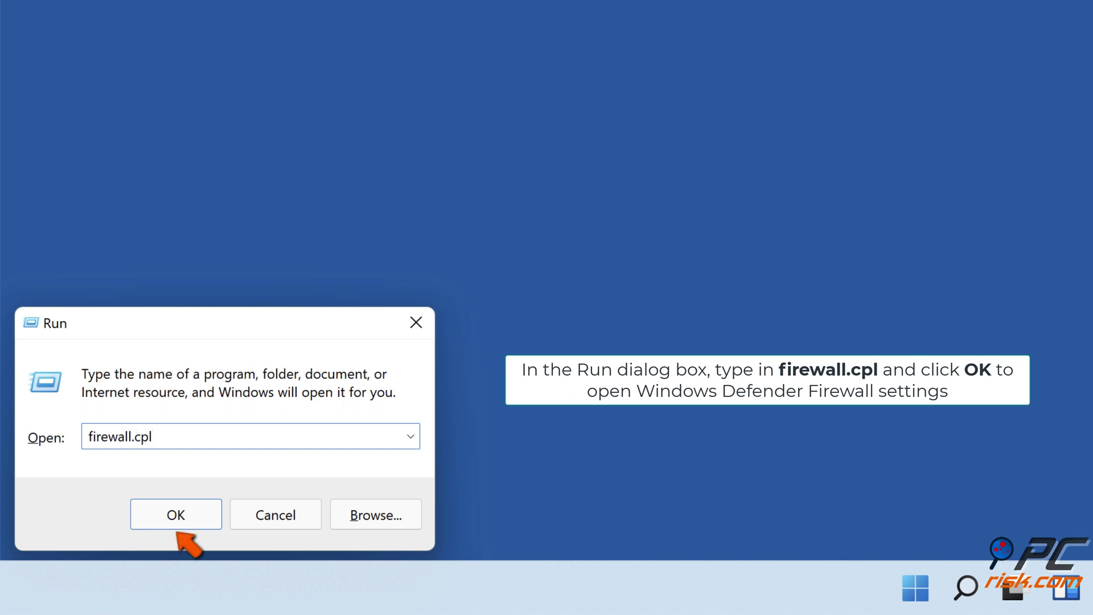
left_click(174, 526)
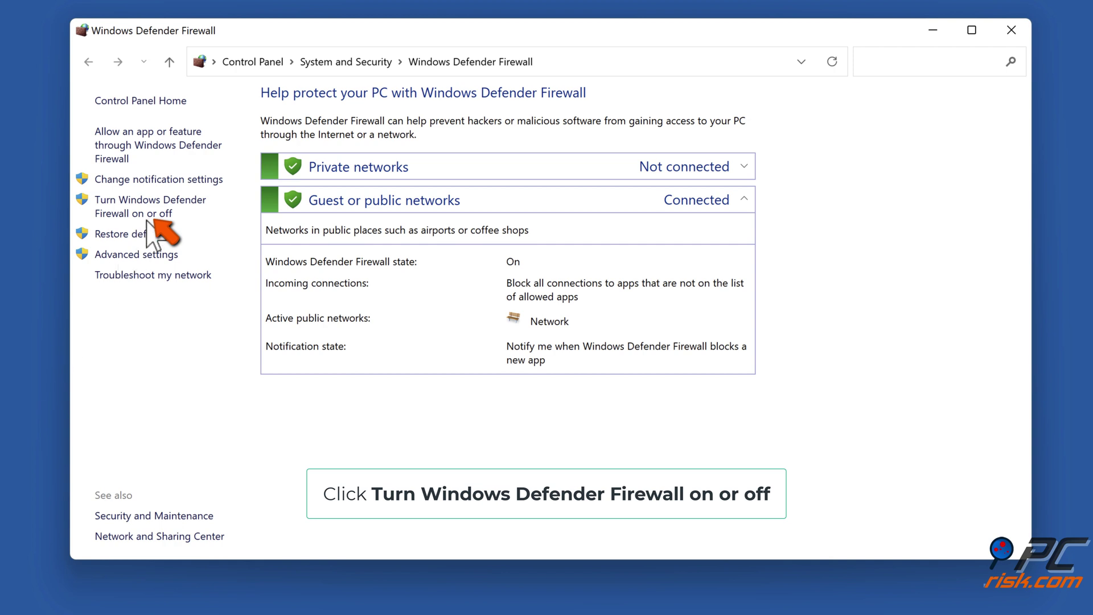
left_click(150, 214)
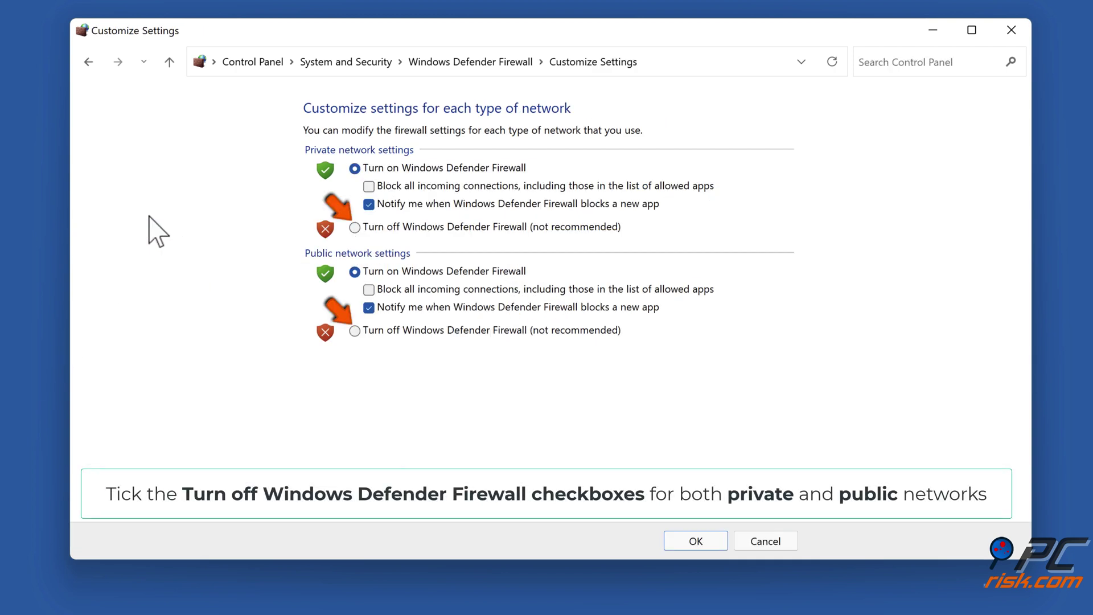
left_click(355, 228)
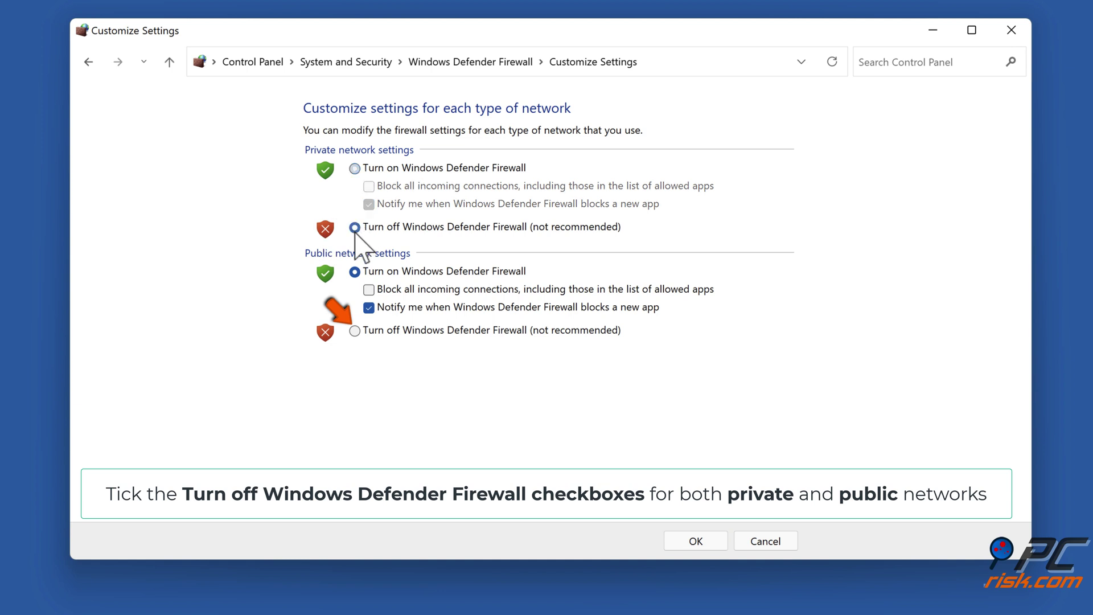
left_click(355, 331)
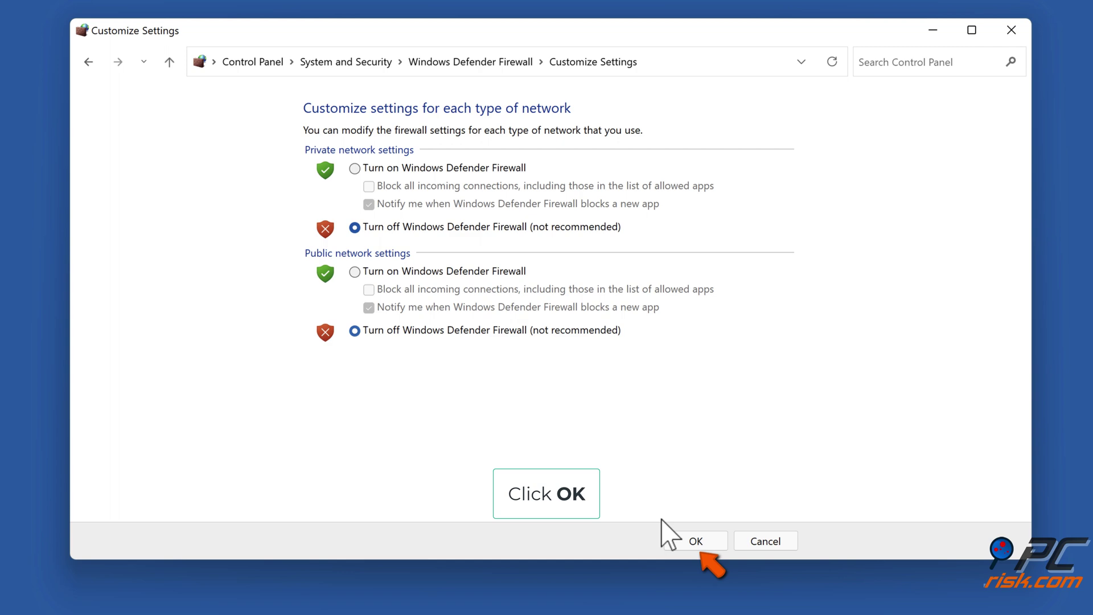
left_click(686, 544)
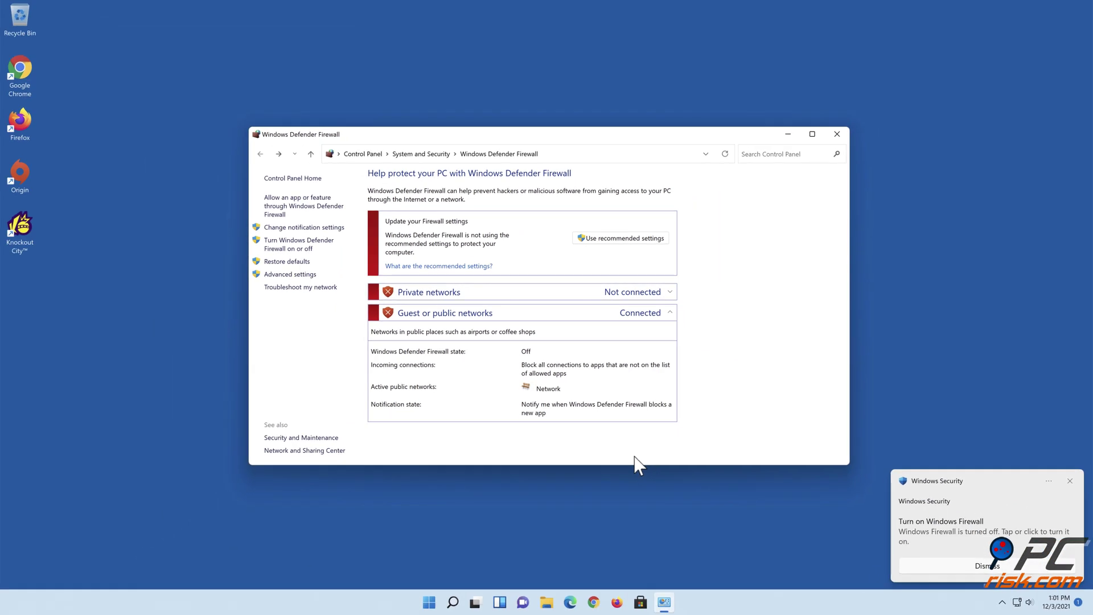
left_click(837, 134)
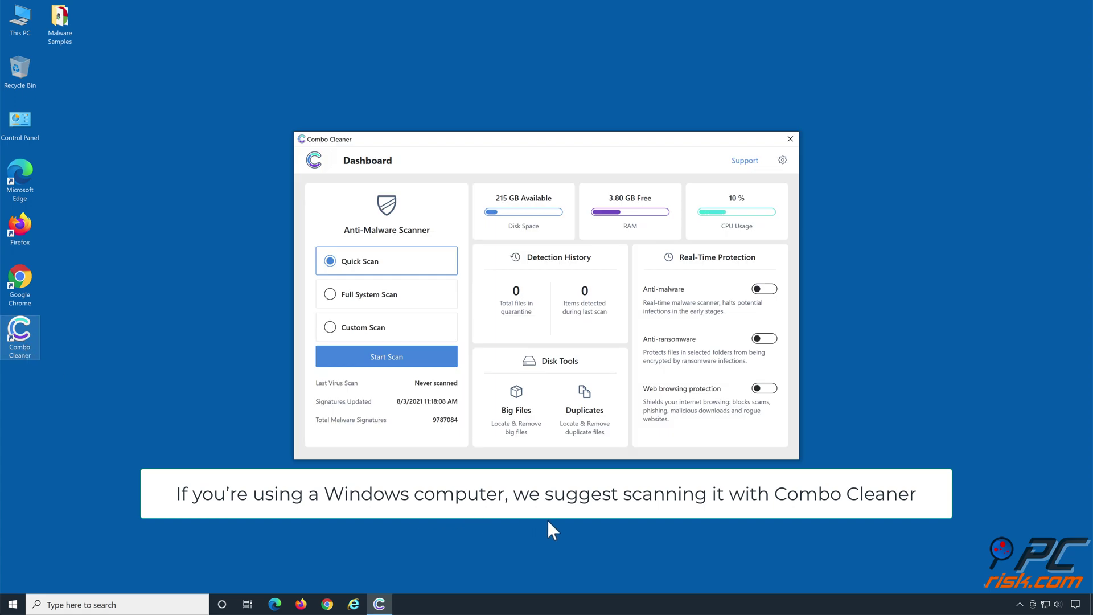
Run a Combo Cleaner quick scan and move all 21 detected threats to quarantine.
left_click(386, 370)
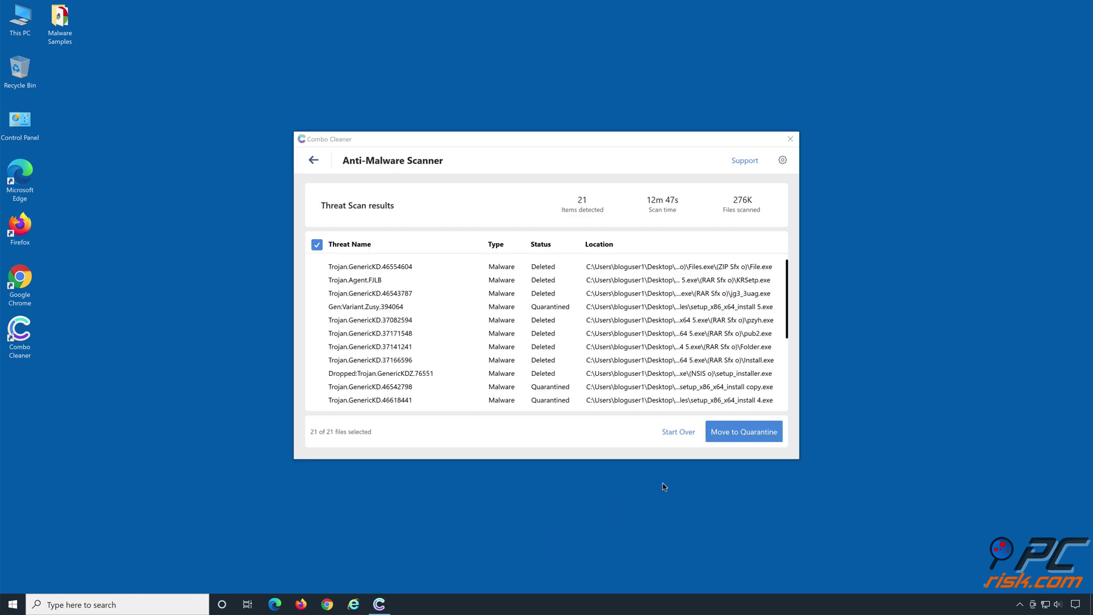
left_click(744, 434)
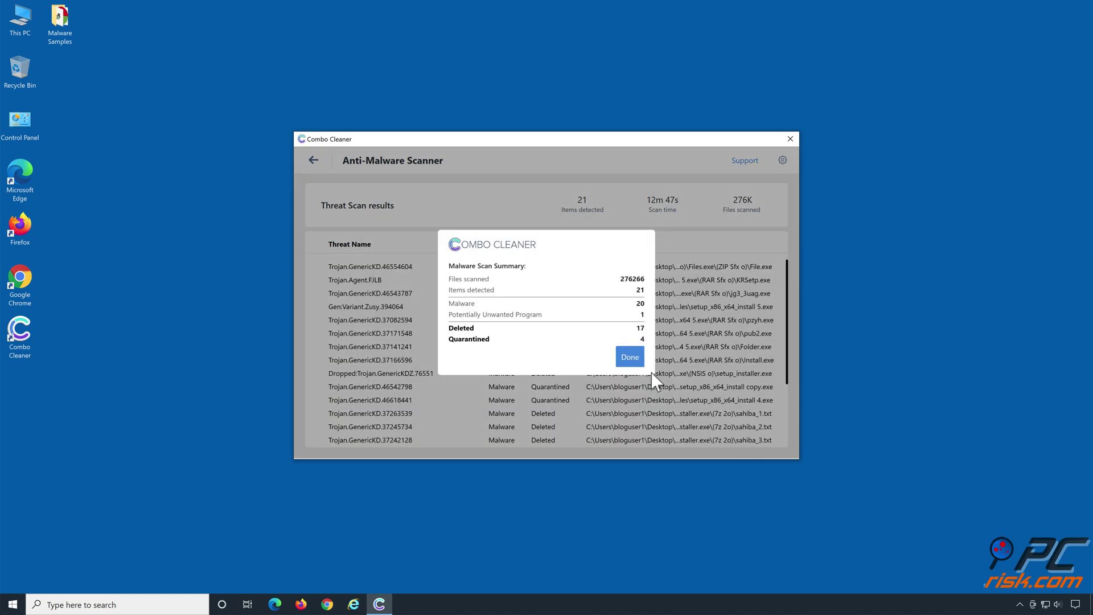
left_click(632, 358)
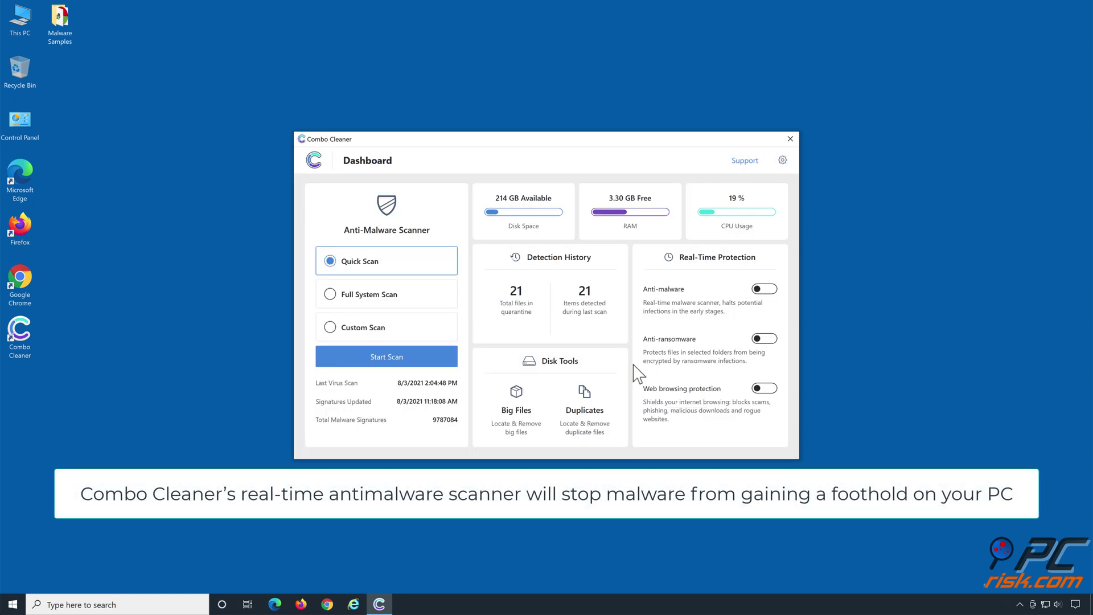
Enable anti-malware and anti-ransomware protection, adding the Documents folder as a protected folder.
left_click(764, 290)
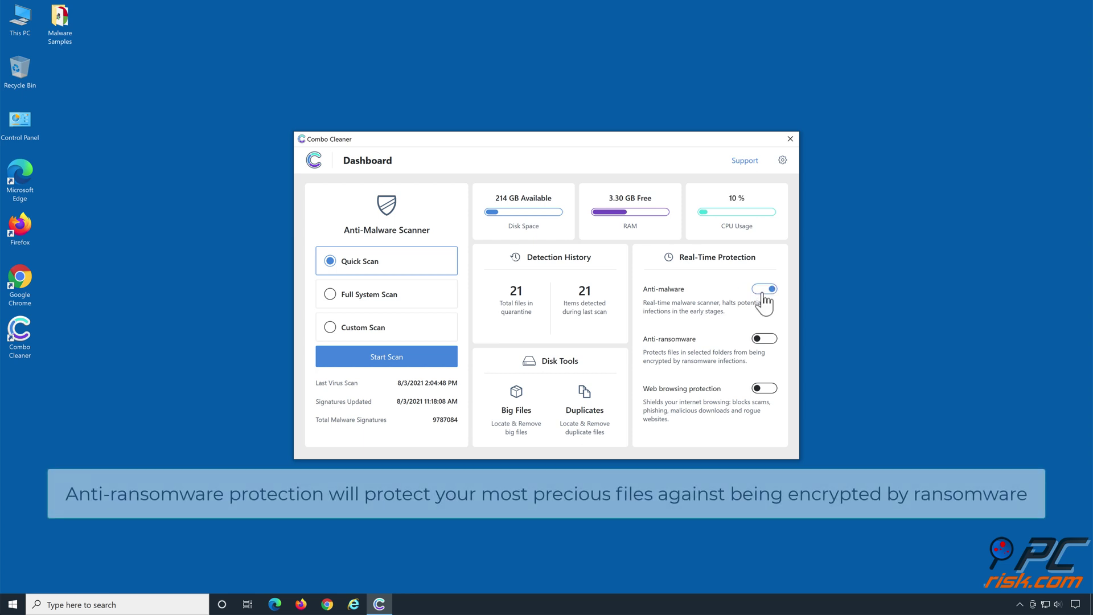
left_click(766, 344)
left_click(580, 297)
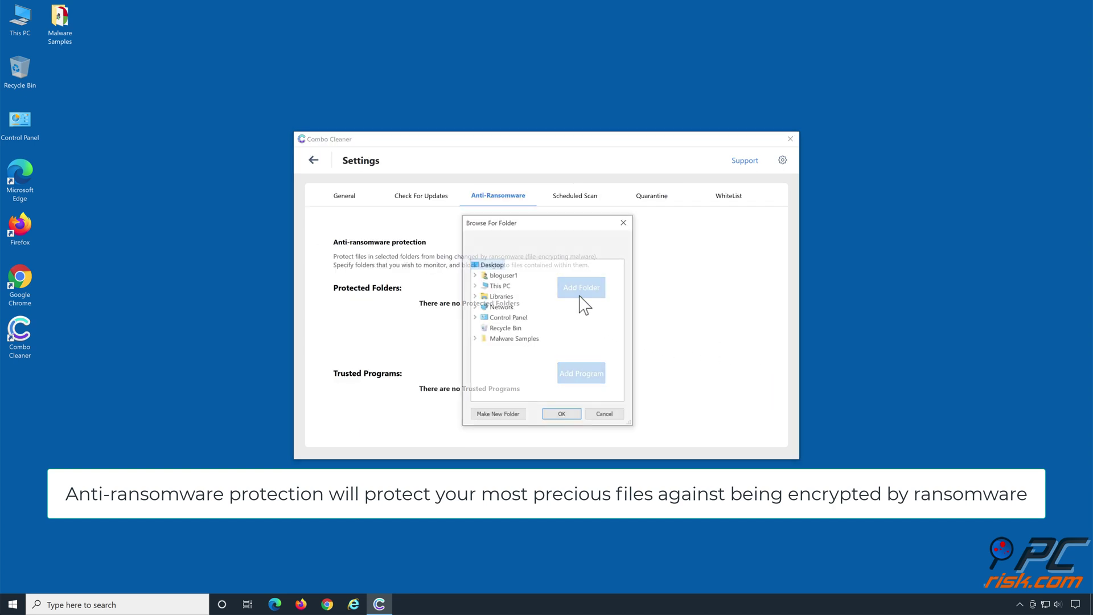
left_click(475, 296)
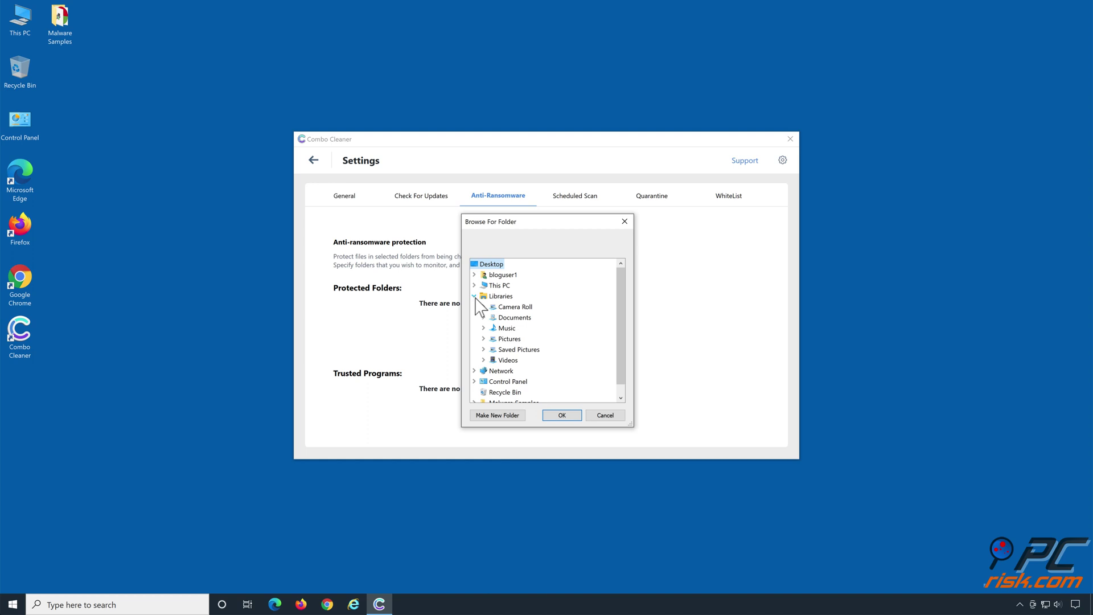
double_click(515, 319)
left_click(520, 329)
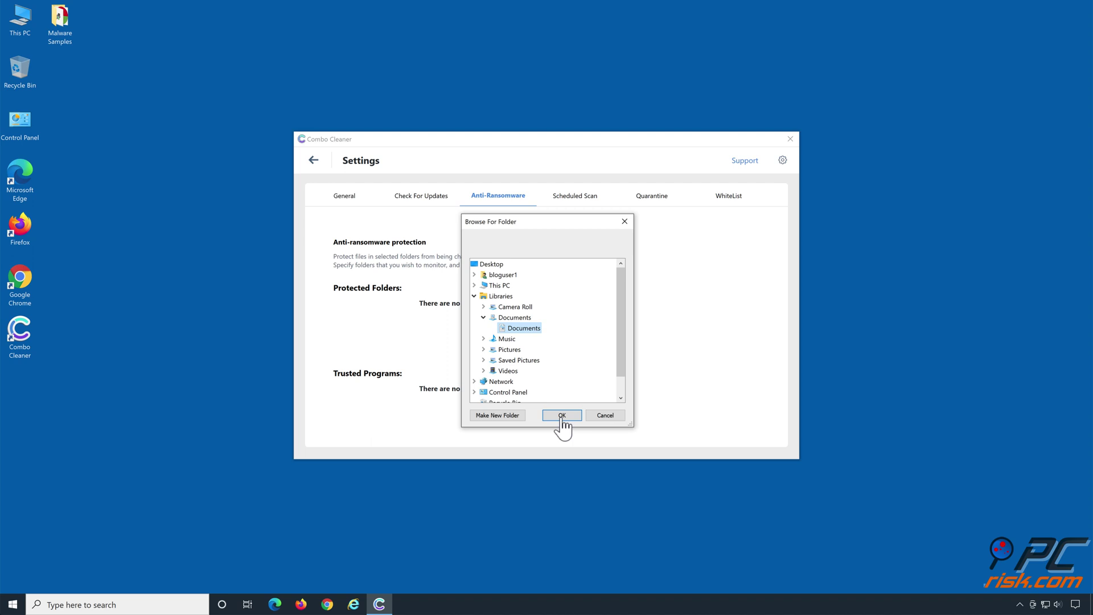
left_click(562, 416)
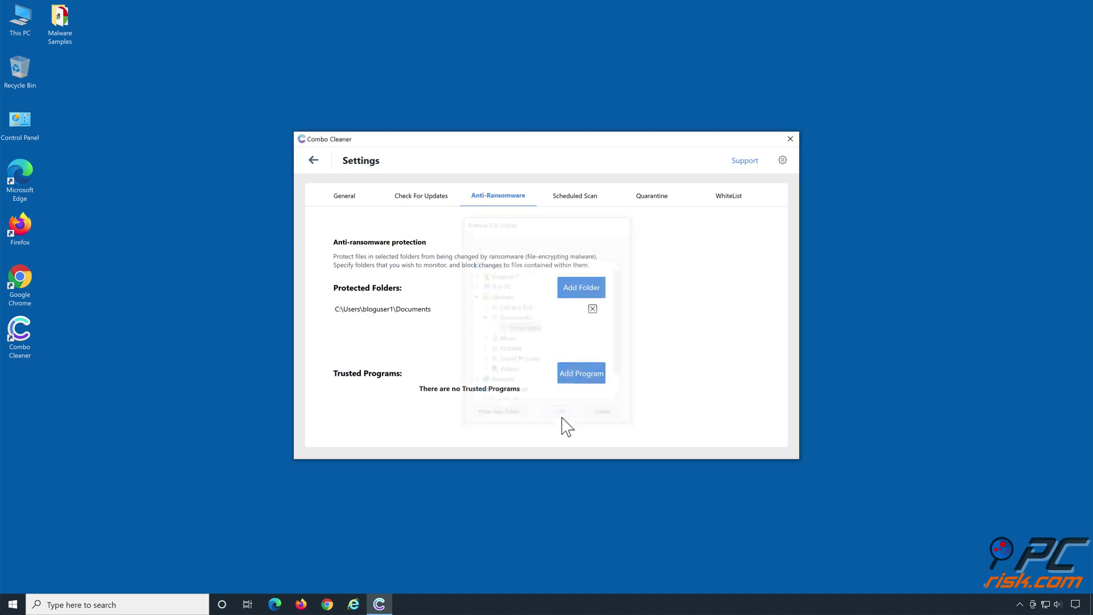
left_click(313, 162)
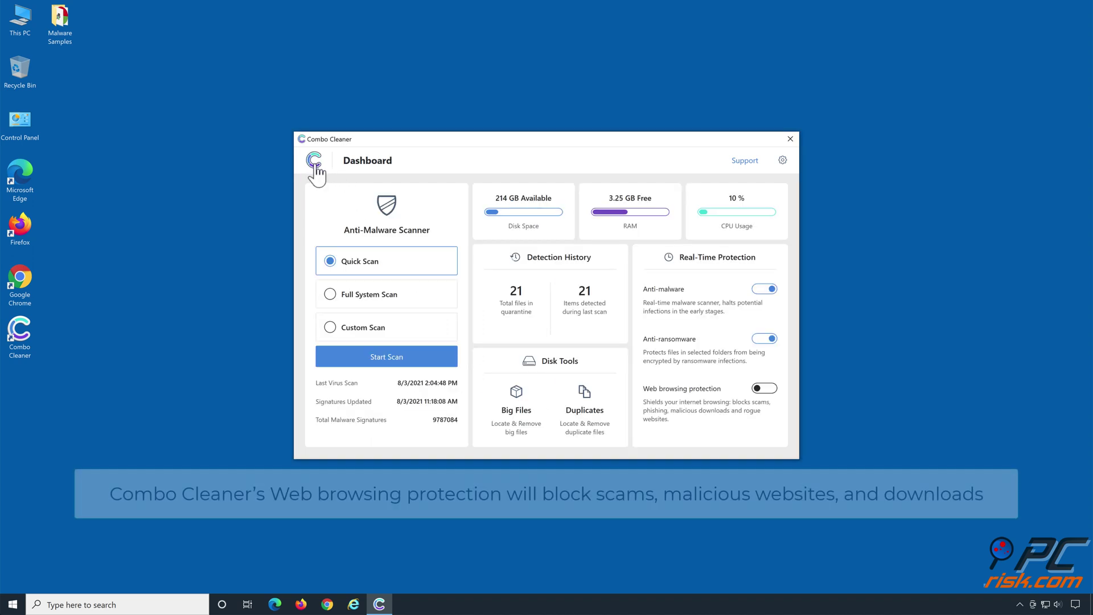
Switch on the Web browsing protection toggle on the Combo Cleaner Dashboard.
left_click(767, 406)
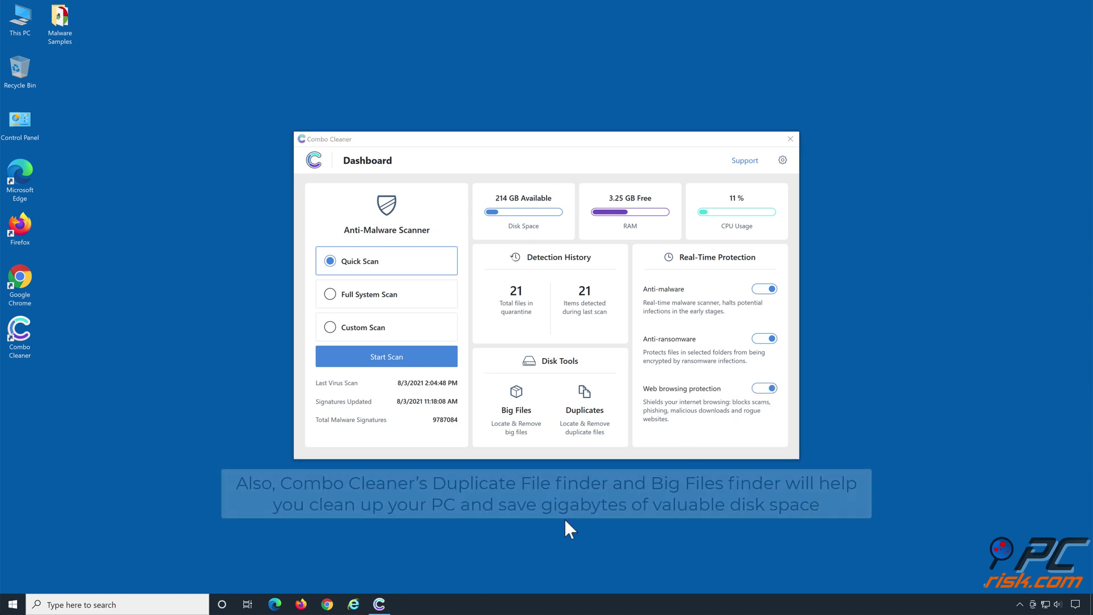